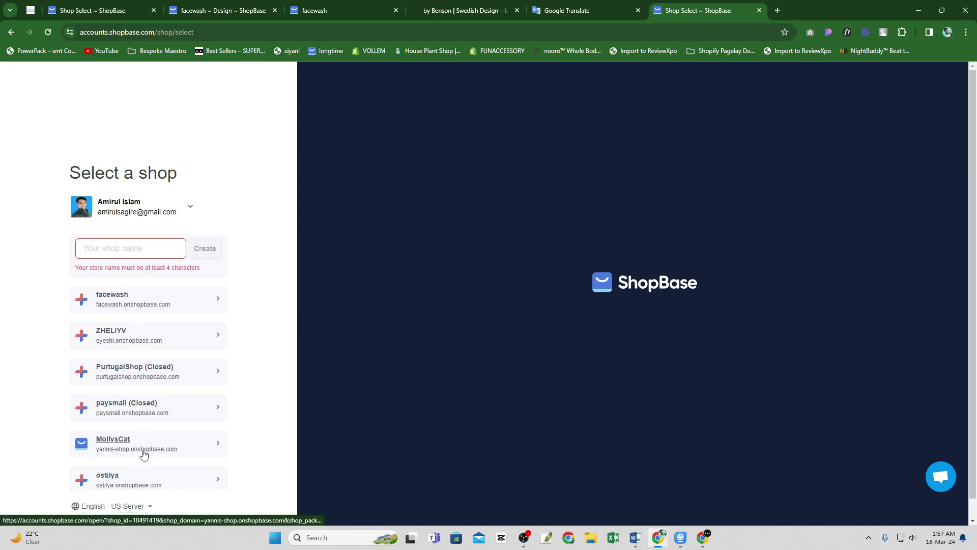
Step: Switch to the Word document and read its first two questions, on store access after the trial and coupon use without a domain
{"action": "left_click", "coordinate": [192, 209]}
{"action": "left_click", "coordinate": [192, 209]}
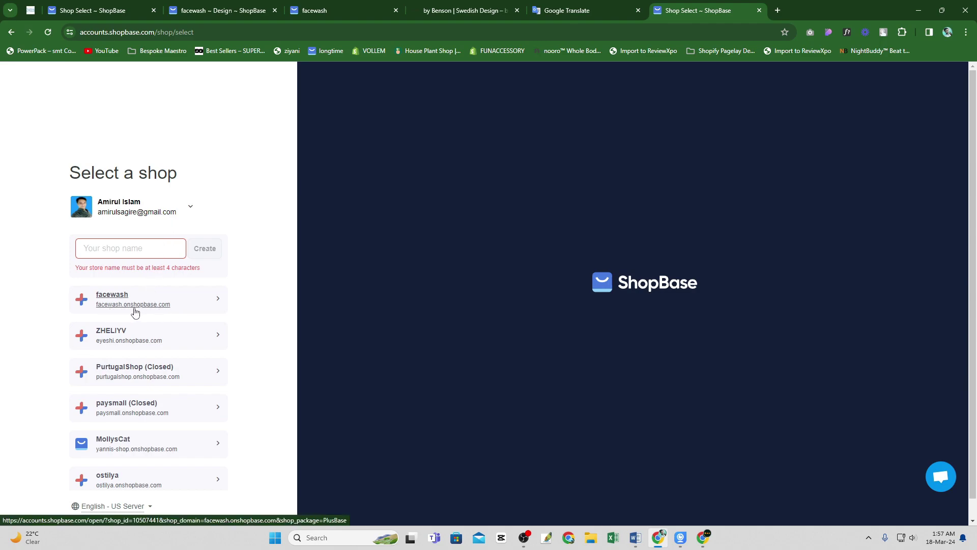
{"action": "left_click", "coordinate": [635, 537]}
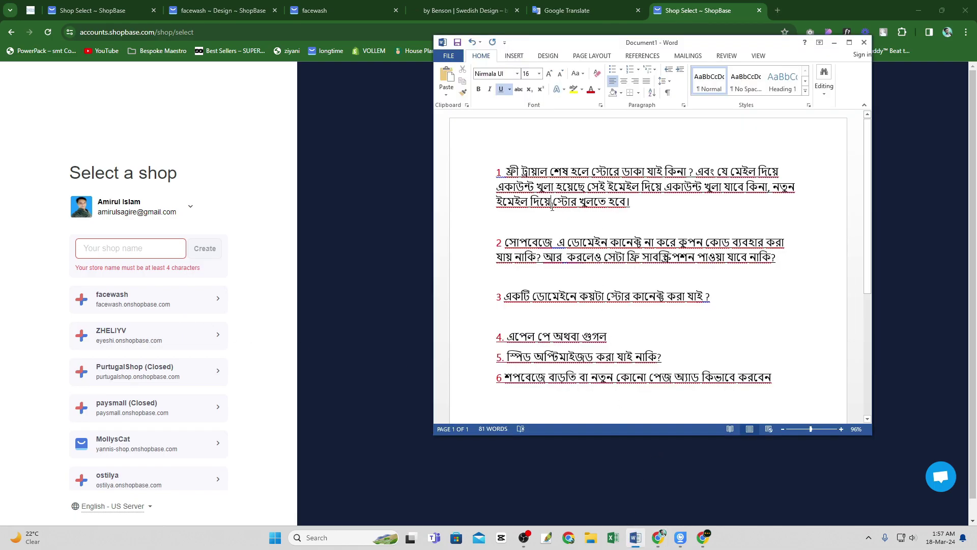
{"action": "left_click_drag", "start_coordinate": [497, 201], "coordinate": [630, 203]}
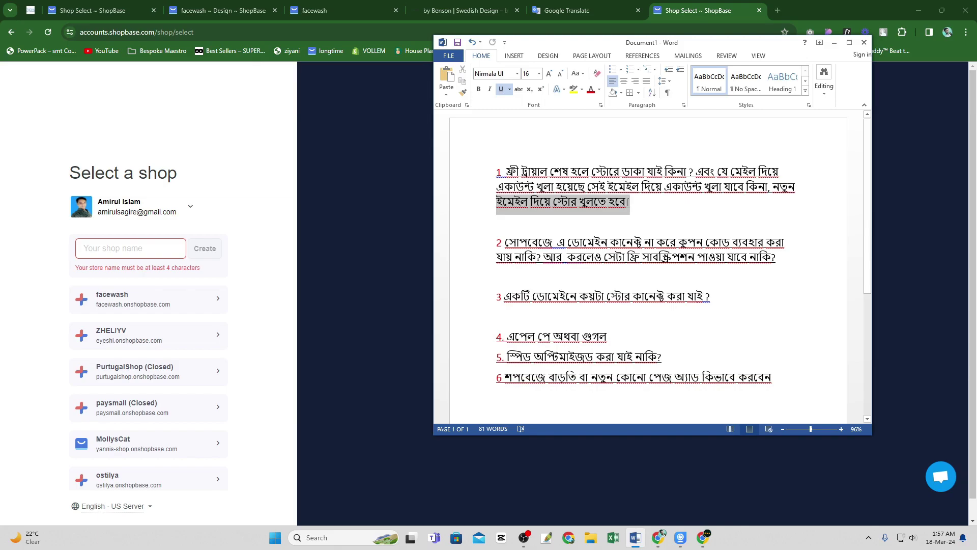
{"action": "left_click", "coordinate": [668, 208]}
{"action": "double_click", "coordinate": [499, 243]}
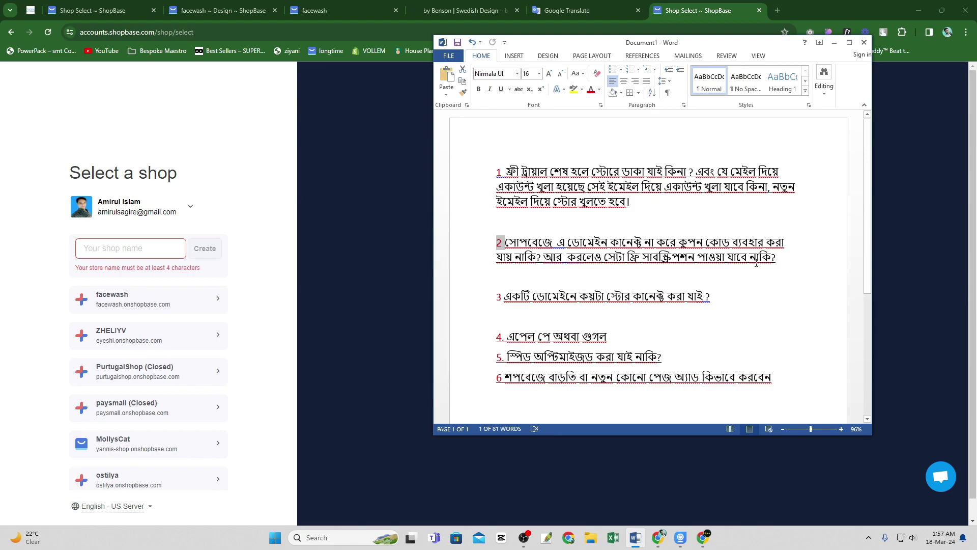
{"action": "left_click", "coordinate": [653, 286]}
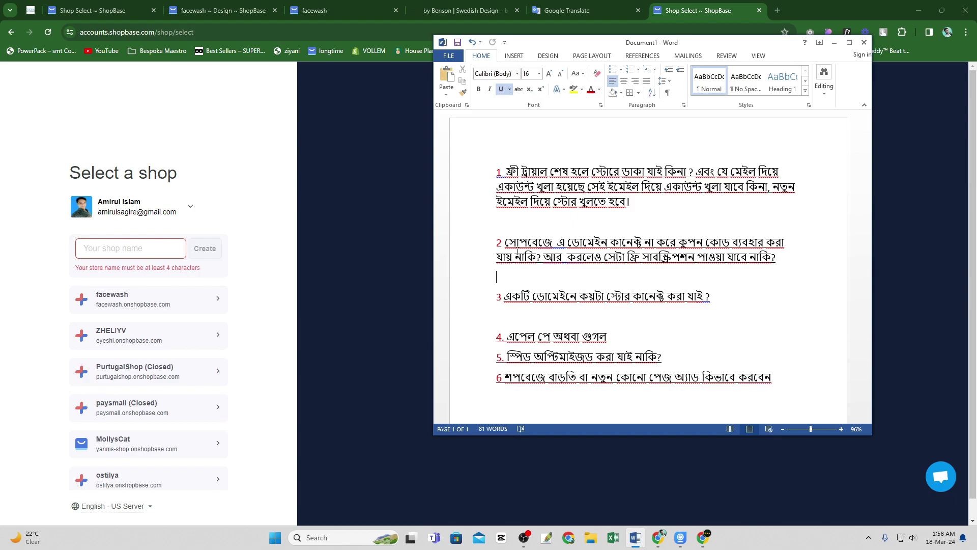
Step: Return to the facewash store's Design page in the browser and examine its web address and website templates
{"action": "left_click", "coordinate": [237, 5]}
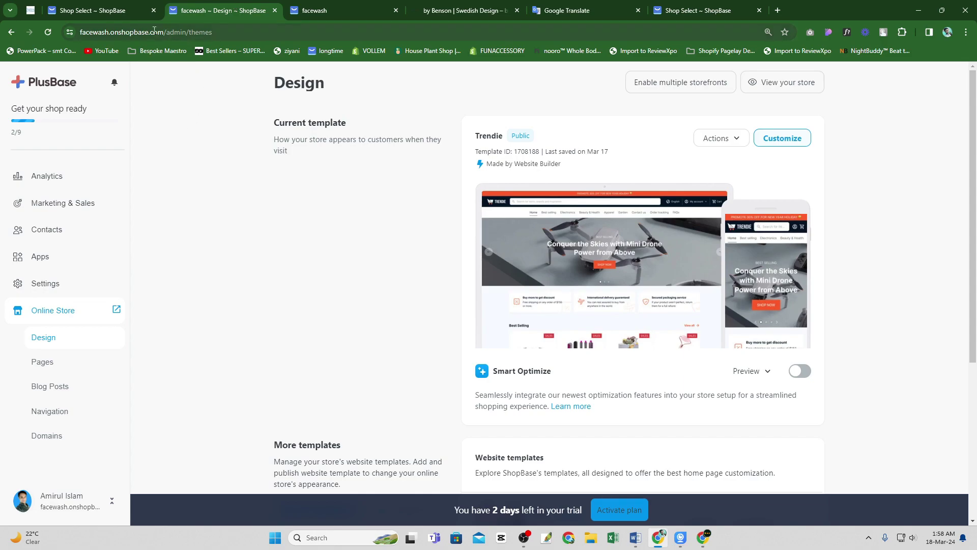
{"action": "left_click_drag", "start_coordinate": [106, 29], "coordinate": [174, 41]}
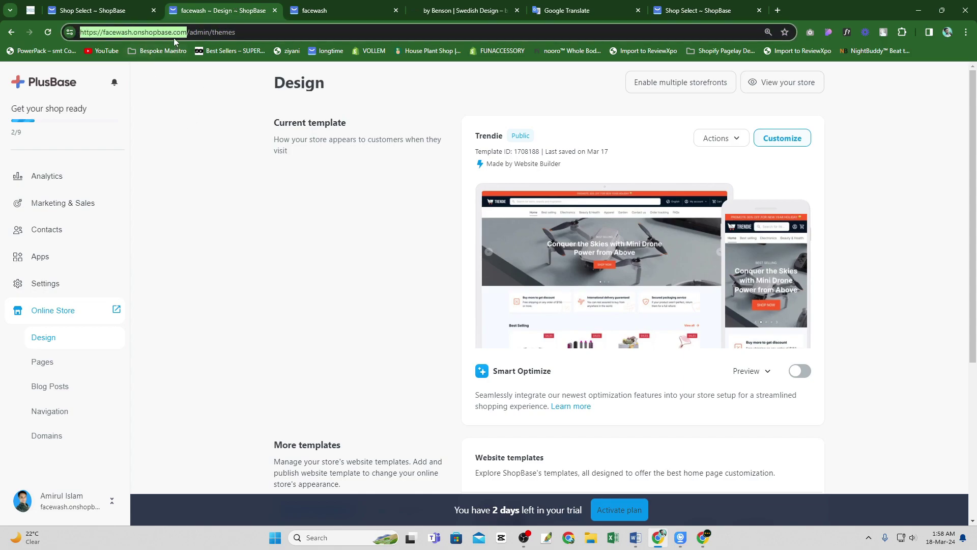
{"action": "key", "text": "ctrl+a"}
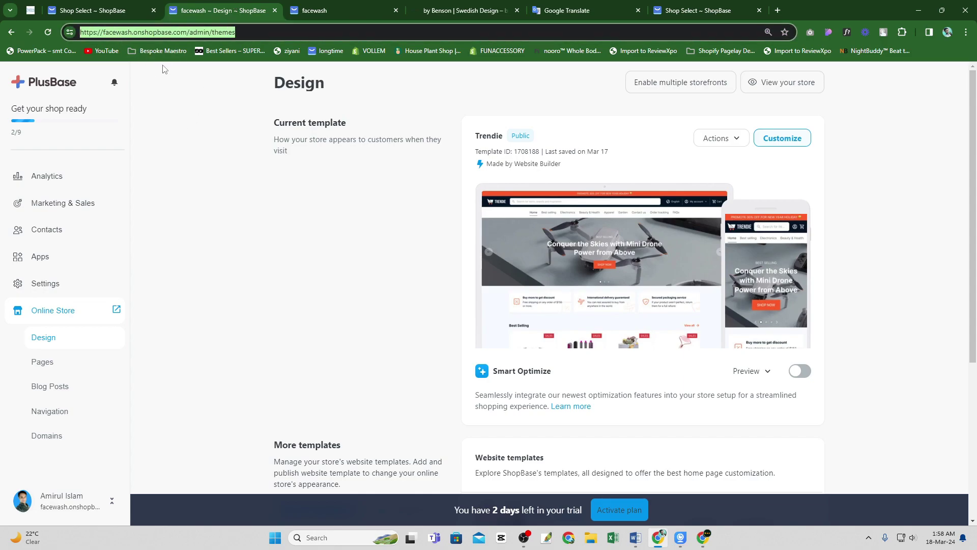
{"action": "left_click", "coordinate": [194, 134]}
{"action": "scroll", "coordinate": [148, 284], "scroll_direction": "down", "scroll_amount": 4}
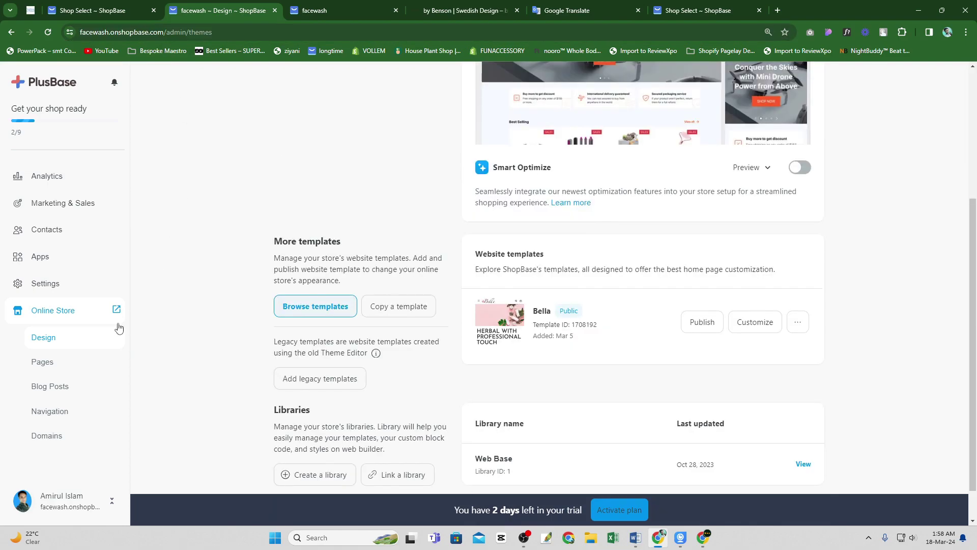
Step: Open the online store's Domains page and examine the primary domain name
{"action": "left_click", "coordinate": [61, 446]}
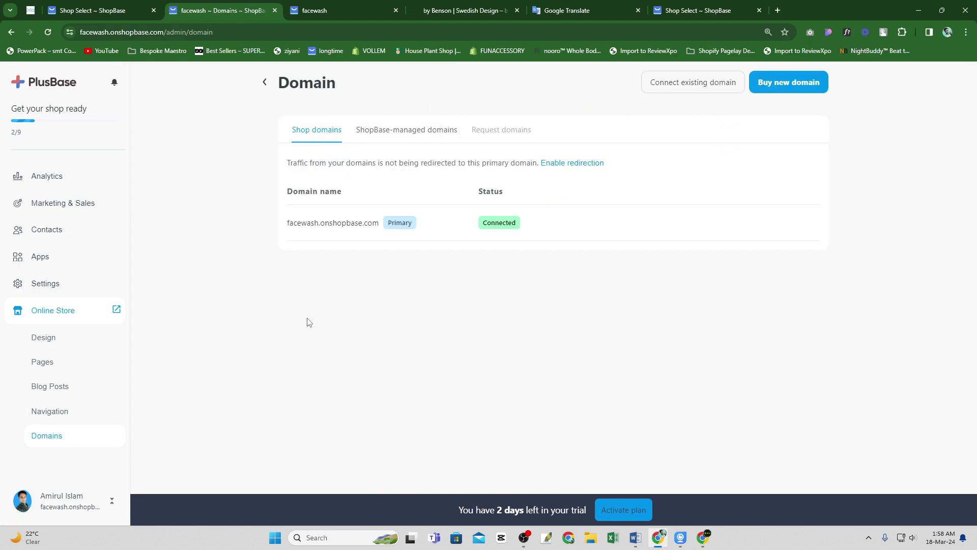
{"action": "left_click_drag", "start_coordinate": [388, 224], "coordinate": [408, 224]}
{"action": "left_click", "coordinate": [458, 230]}
{"action": "left_click_drag", "start_coordinate": [320, 225], "coordinate": [293, 232]}
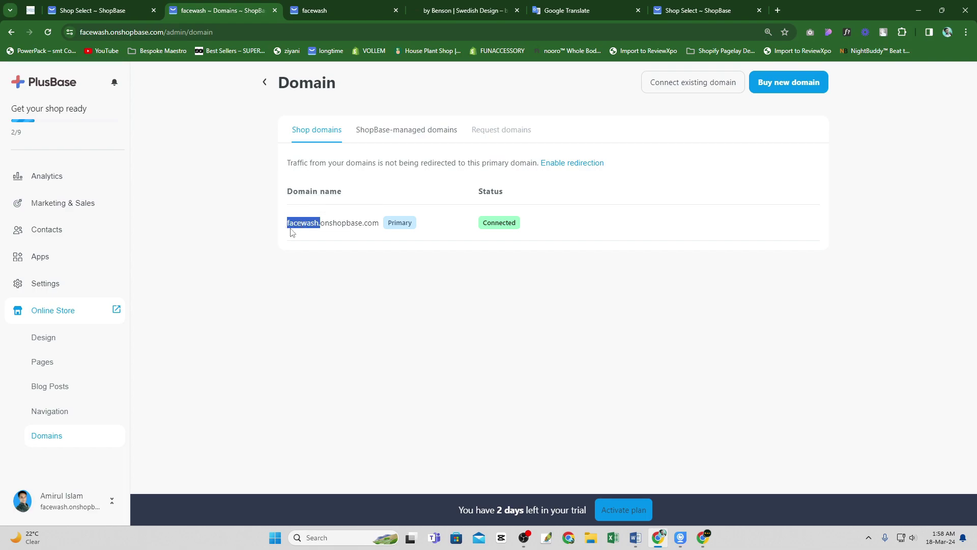
{"action": "left_click", "coordinate": [413, 318]}
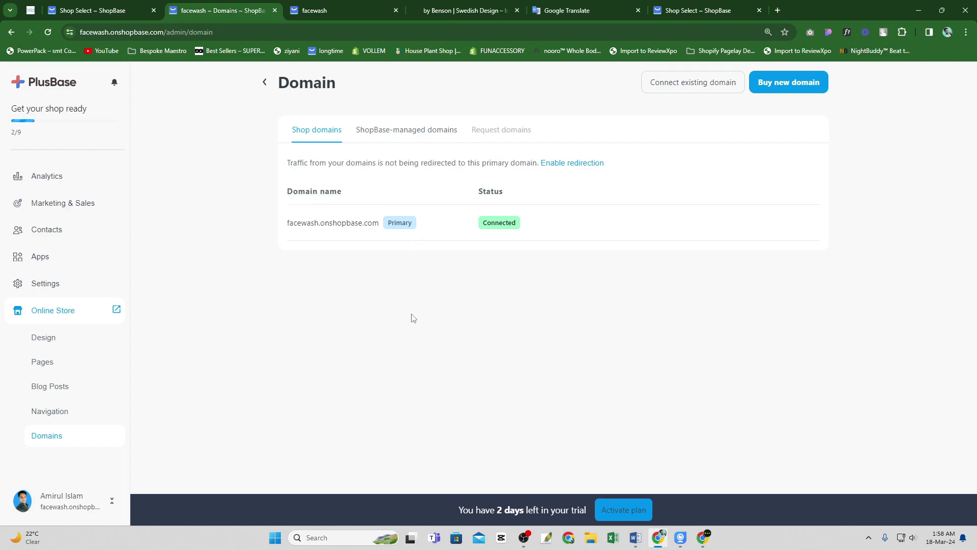
Step: Open the store's Account settings and review the saved coupon, its message and the trial details
{"action": "left_click", "coordinate": [56, 289]}
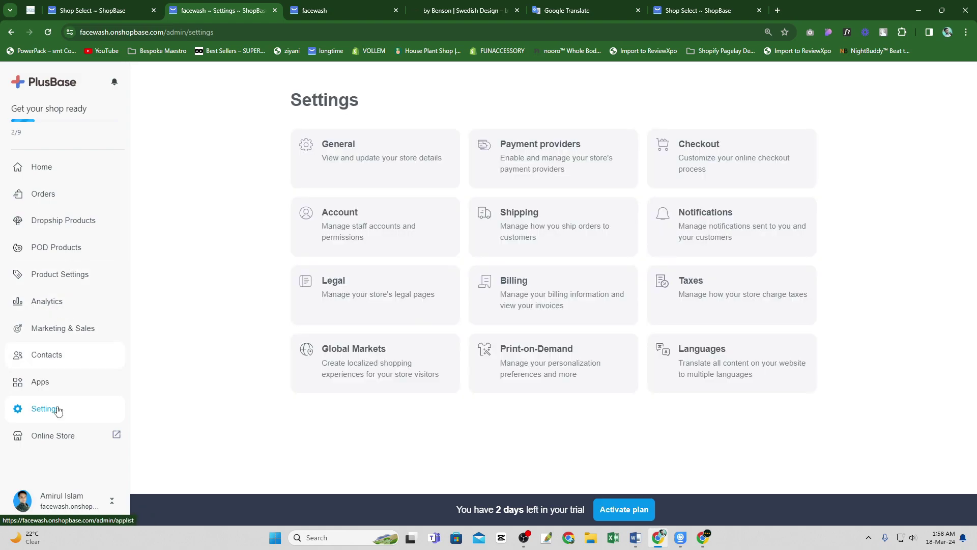
{"action": "left_click", "coordinate": [364, 226]}
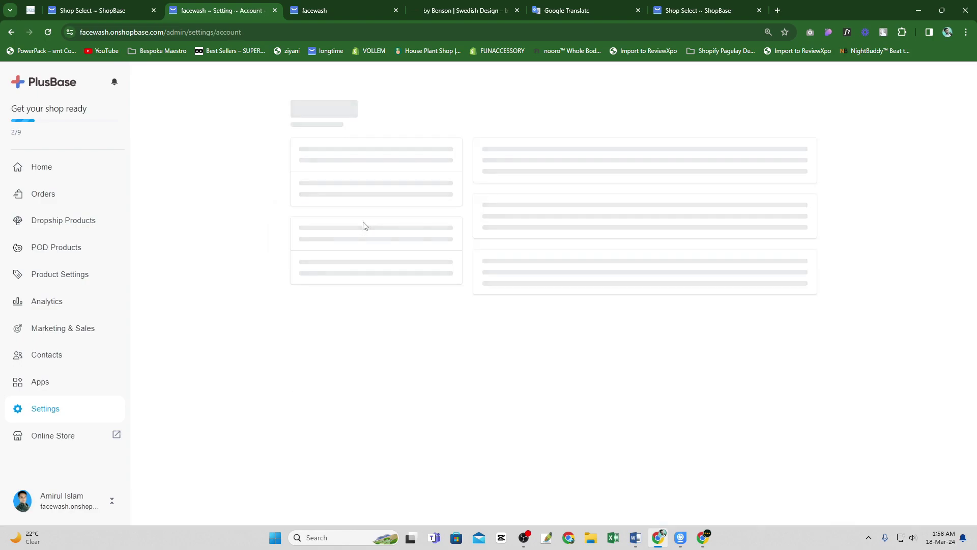
{"action": "scroll", "coordinate": [364, 226], "scroll_direction": "down", "scroll_amount": 6}
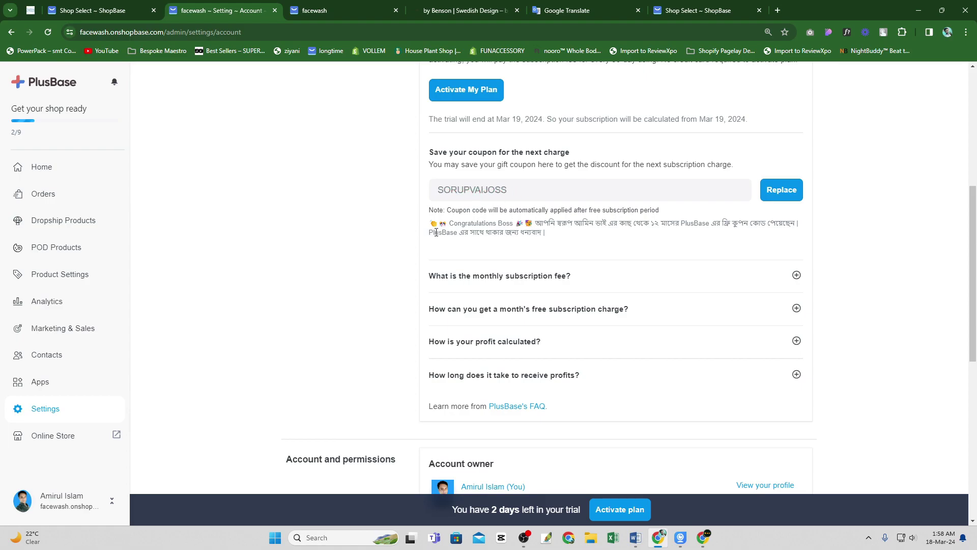
{"action": "left_click_drag", "start_coordinate": [448, 223], "coordinate": [514, 224]}
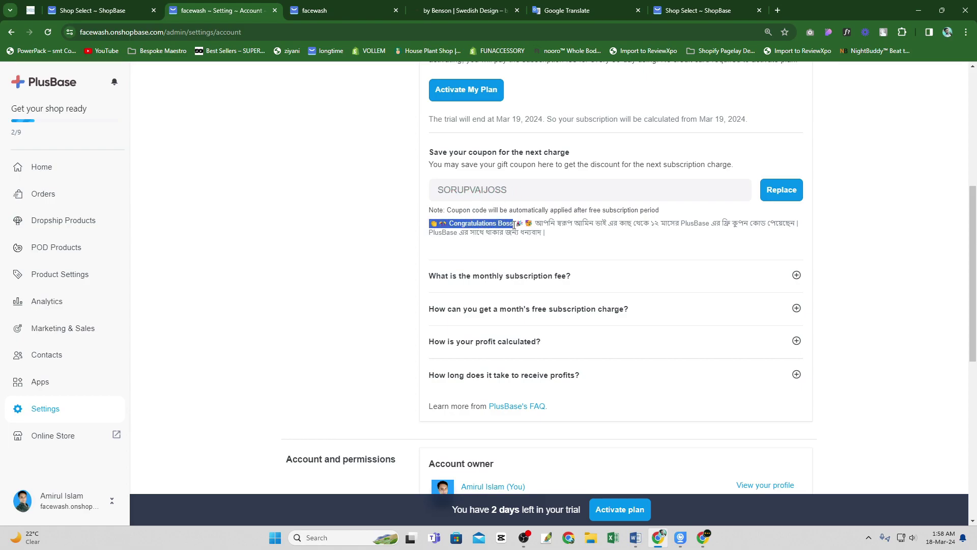
{"action": "left_click", "coordinate": [514, 225]}
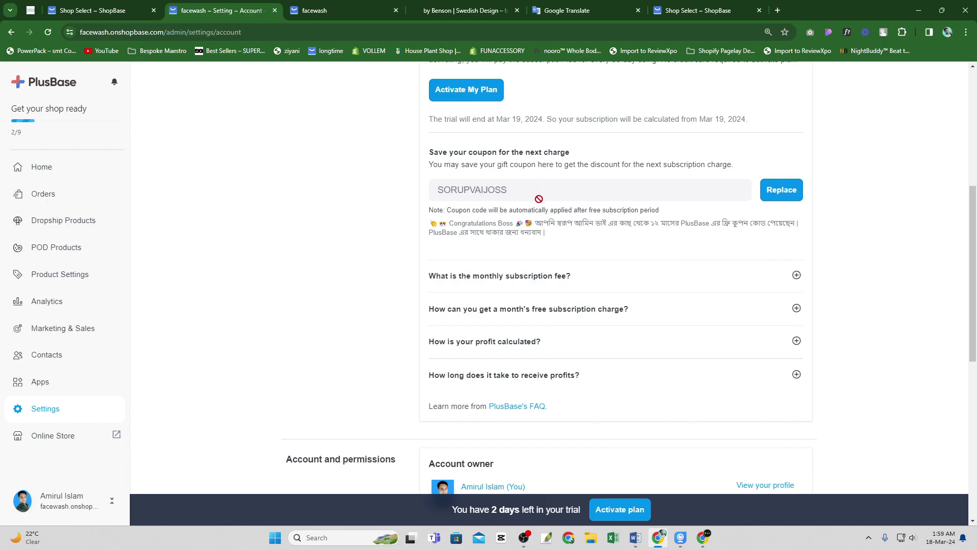
{"action": "scroll", "coordinate": [540, 193], "scroll_direction": "up", "scroll_amount": 2}
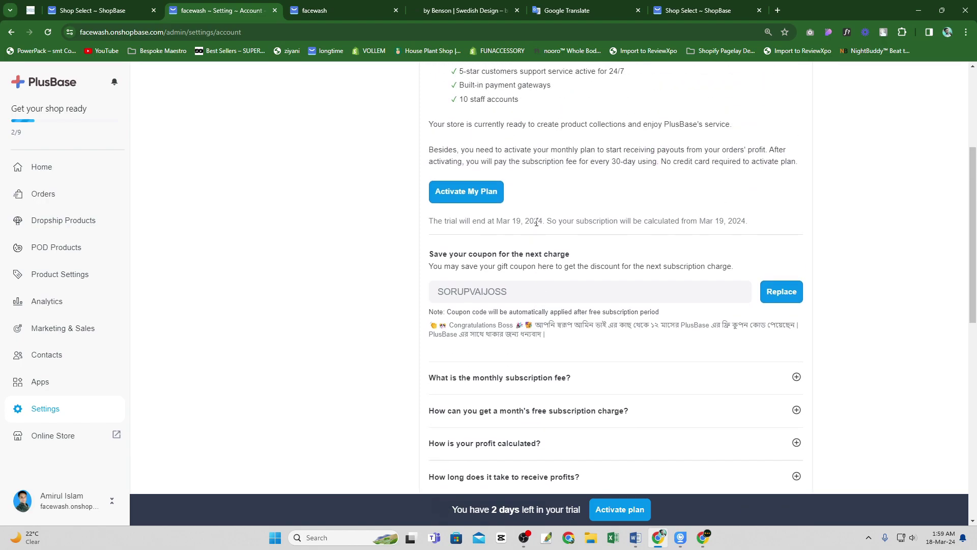
{"action": "scroll", "coordinate": [536, 223], "scroll_direction": "up", "scroll_amount": 2}
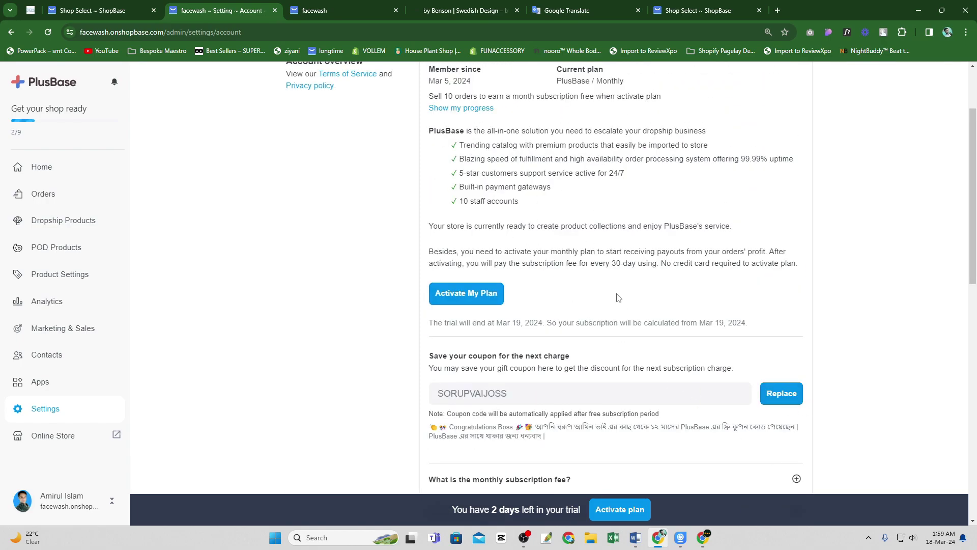
Step: Read the third question in the Word document, on stores per domain, and return to the browser's Account settings page
{"action": "left_click", "coordinate": [635, 537]}
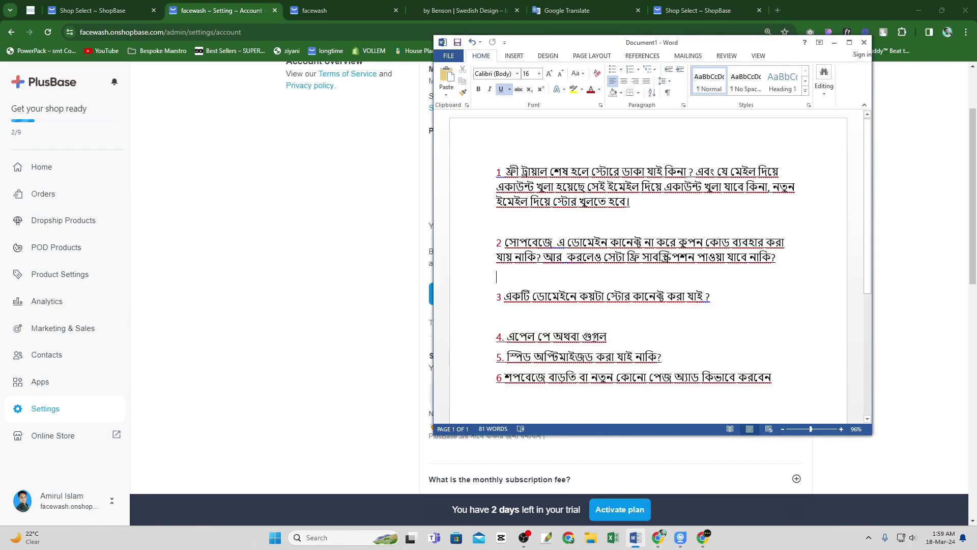
{"action": "scroll", "coordinate": [605, 328], "scroll_direction": "down", "scroll_amount": 1}
{"action": "left_click_drag", "start_coordinate": [506, 249], "coordinate": [705, 251]}
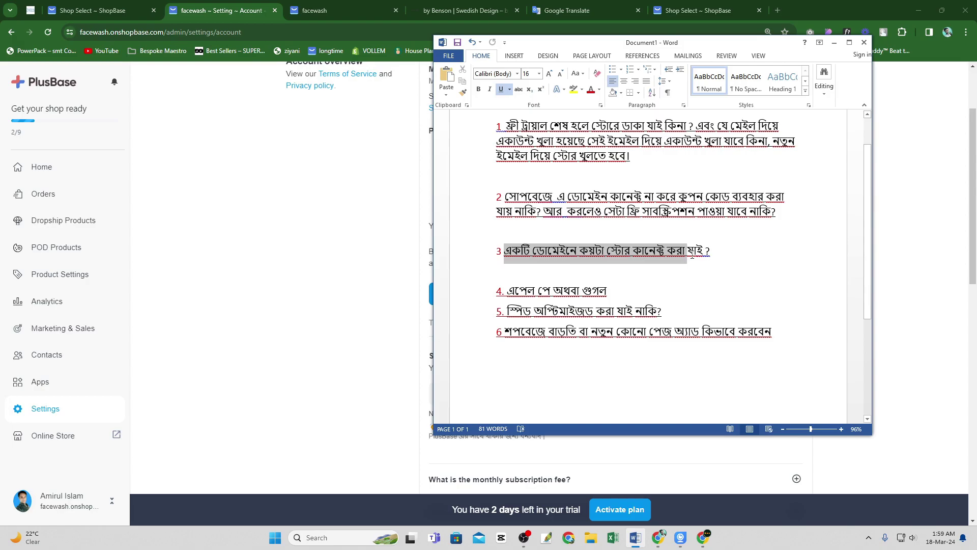
{"action": "key", "text": "alt+Tab"}
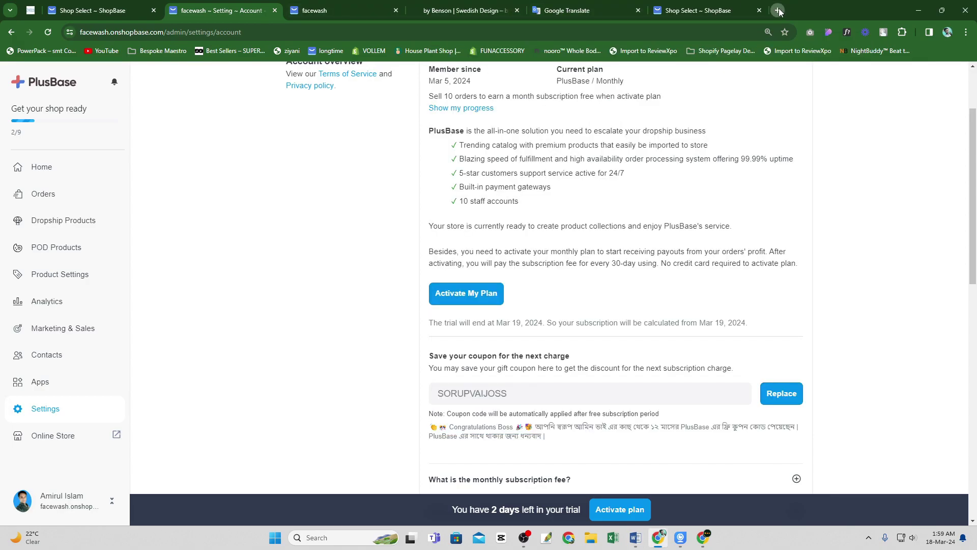
{"action": "key", "text": "ctrl+t"}
{"action": "left_click", "coordinate": [216, 10]}
Step: Review the PlusBase plan features in the account overview, including the trending product catalog
{"action": "scroll", "coordinate": [549, 304], "scroll_direction": "up", "scroll_amount": 2}
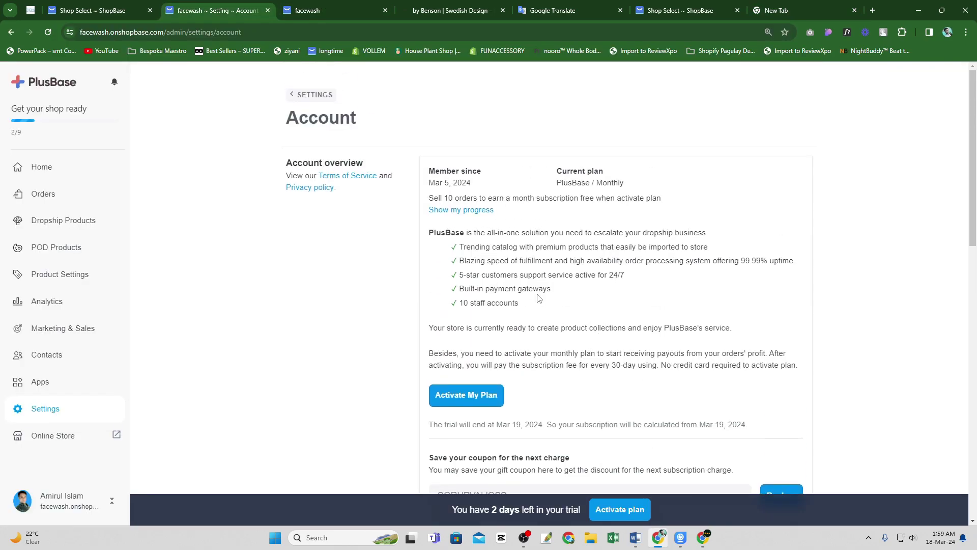
{"action": "scroll", "coordinate": [492, 243], "scroll_direction": "down", "scroll_amount": 1}
{"action": "scroll", "coordinate": [478, 213], "scroll_direction": "up", "scroll_amount": 1}
{"action": "scroll", "coordinate": [417, 365], "scroll_direction": "down", "scroll_amount": 2}
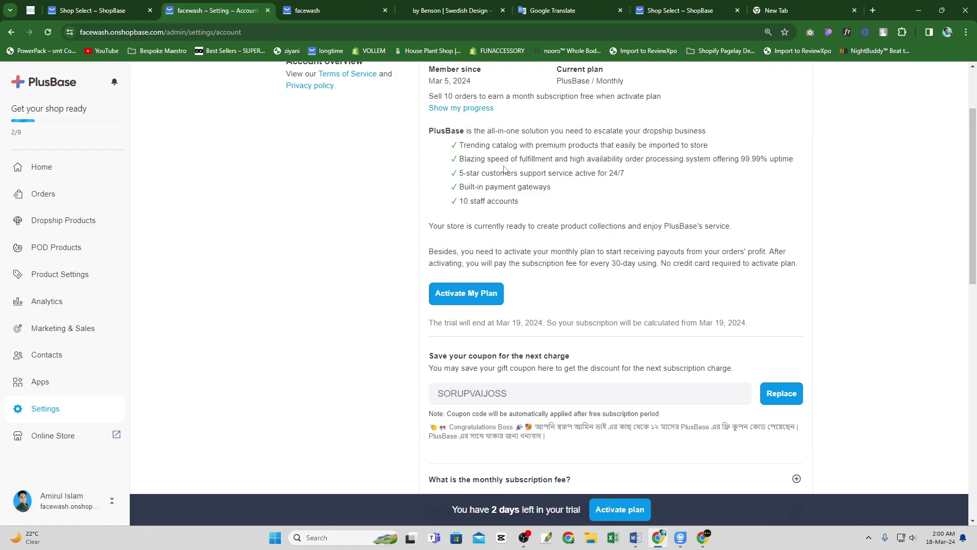
{"action": "left_click_drag", "start_coordinate": [608, 174], "coordinate": [625, 171]}
{"action": "left_click", "coordinate": [587, 158]}
{"action": "scroll", "coordinate": [460, 247], "scroll_direction": "up", "scroll_amount": 2}
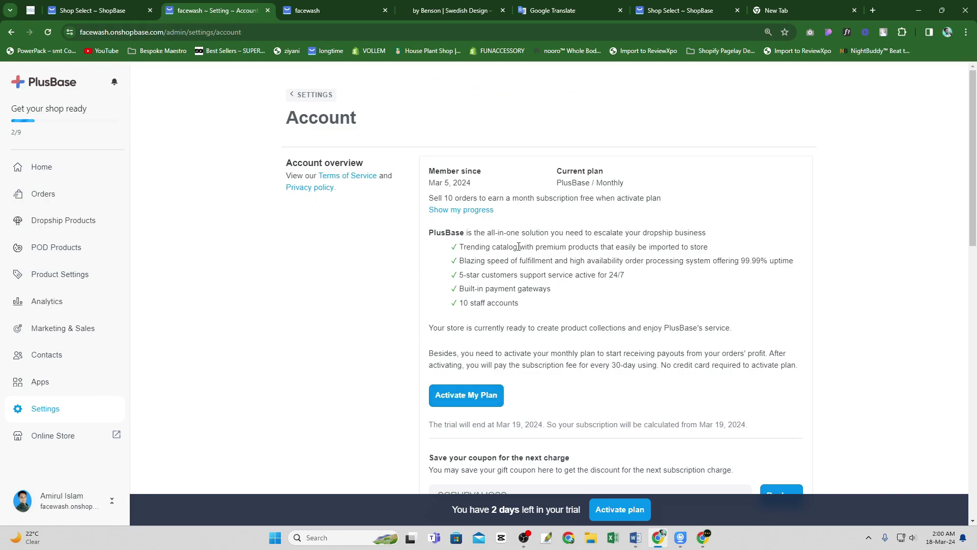
{"action": "left_click_drag", "start_coordinate": [461, 249], "coordinate": [708, 250]}
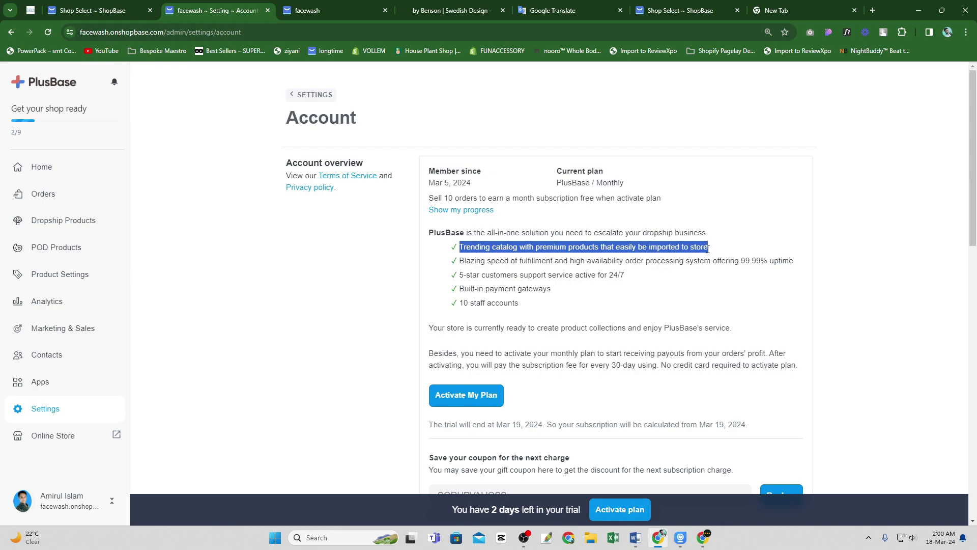
{"action": "left_click", "coordinate": [505, 271]}
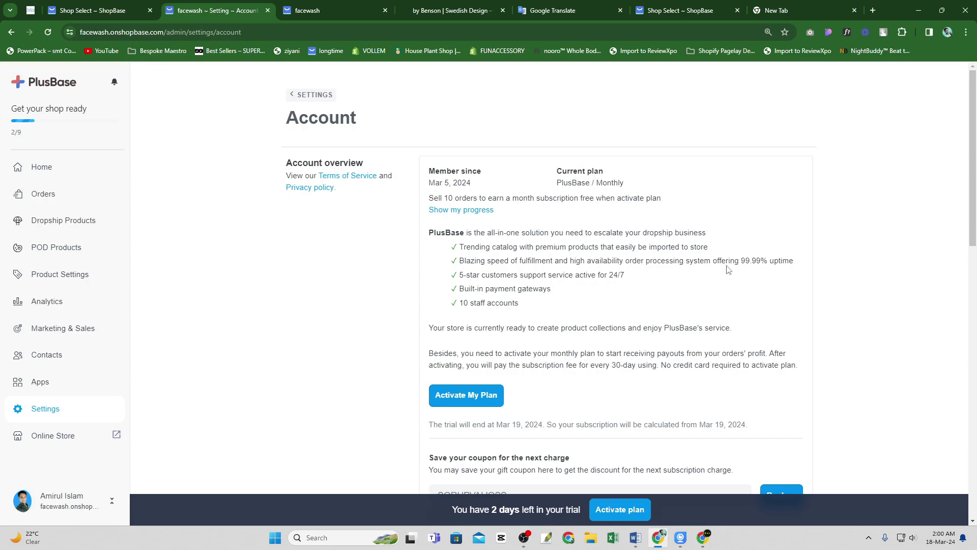
Step: Examine the plan's uptime and customer support features in the account overview
{"action": "left_click_drag", "start_coordinate": [752, 261], "coordinate": [757, 261]}
{"action": "left_click_drag", "start_coordinate": [460, 274], "coordinate": [597, 283]}
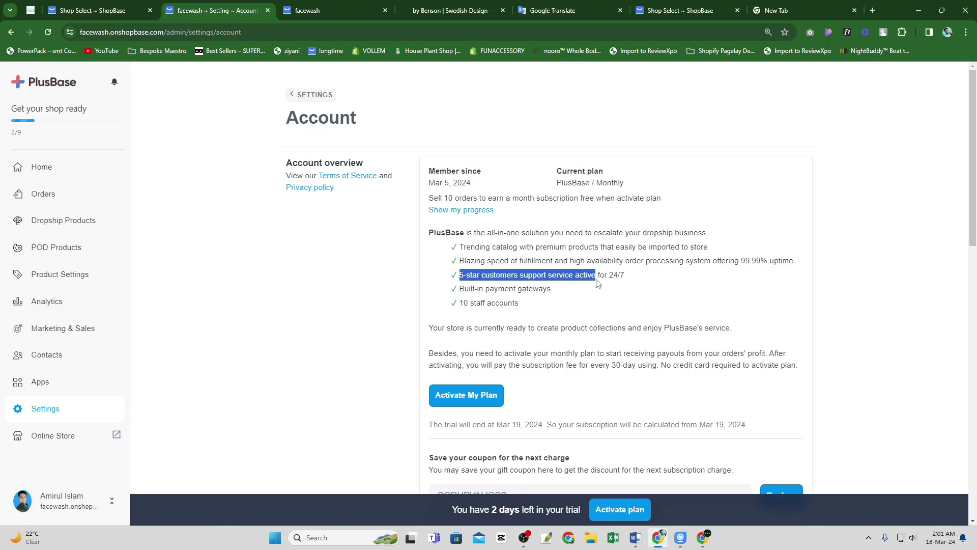
{"action": "left_click", "coordinate": [602, 280]}
{"action": "mouse_move", "coordinate": [621, 276]}
{"action": "left_mouse_down"}
{"action": "mouse_move", "coordinate": [612, 275]}
{"action": "mouse_move", "coordinate": [637, 278]}
{"action": "mouse_move", "coordinate": [610, 275]}
{"action": "left_mouse_up"}
{"action": "left_click", "coordinate": [634, 290]}
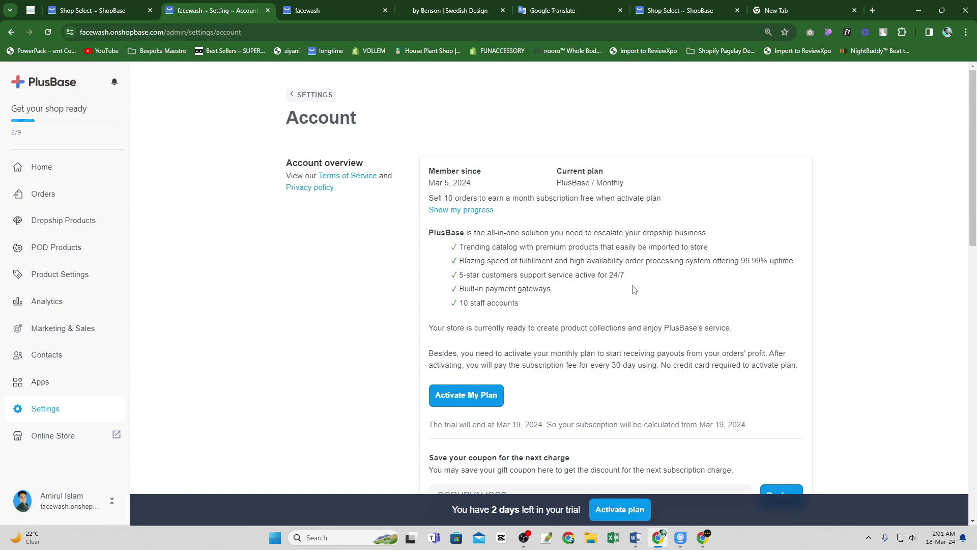
{"action": "mouse_move", "coordinate": [612, 271]}
{"action": "left_mouse_down"}
{"action": "mouse_move", "coordinate": [625, 275]}
{"action": "mouse_move", "coordinate": [610, 275]}
{"action": "left_mouse_up"}
{"action": "left_click", "coordinate": [635, 281]}
{"action": "left_click", "coordinate": [621, 284]}
Step: Examine the staff accounts allowance in the PlusBase feature list
{"action": "left_click_drag", "start_coordinate": [528, 305], "coordinate": [463, 311]}
{"action": "left_click", "coordinate": [540, 321]}
{"action": "left_click_drag", "start_coordinate": [461, 305], "coordinate": [527, 305]}
{"action": "left_click", "coordinate": [528, 305]}
{"action": "scroll", "coordinate": [534, 308], "scroll_direction": "down", "scroll_amount": 2}
{"action": "scroll", "coordinate": [565, 269], "scroll_direction": "up", "scroll_amount": 2}
{"action": "left_click_drag", "start_coordinate": [469, 303], "coordinate": [508, 306]}
Step: Open the form for adding a staff account and inspect its individual permissions by turning full permissions off and back on
{"action": "scroll", "coordinate": [507, 305], "scroll_direction": "down", "scroll_amount": 10}
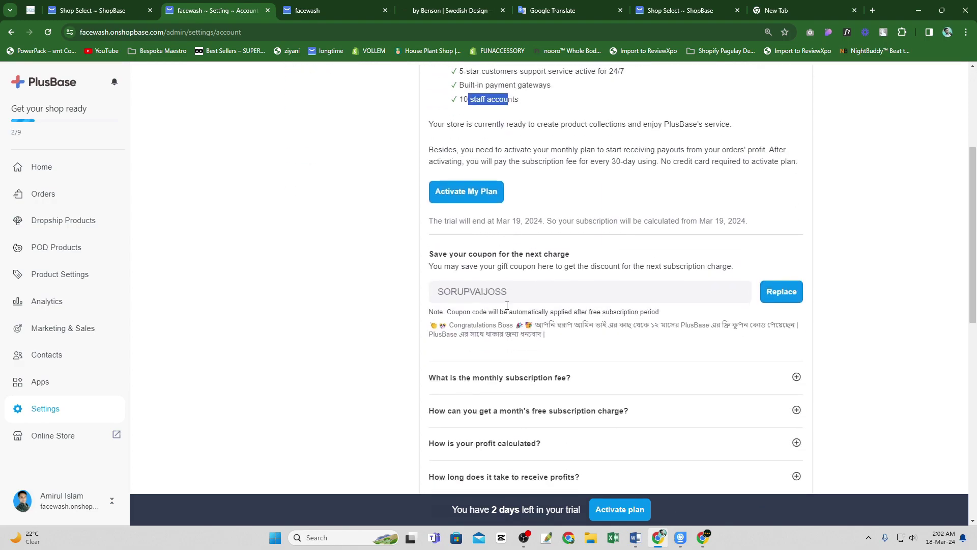
{"action": "scroll", "coordinate": [507, 305], "scroll_direction": "down", "scroll_amount": 4}
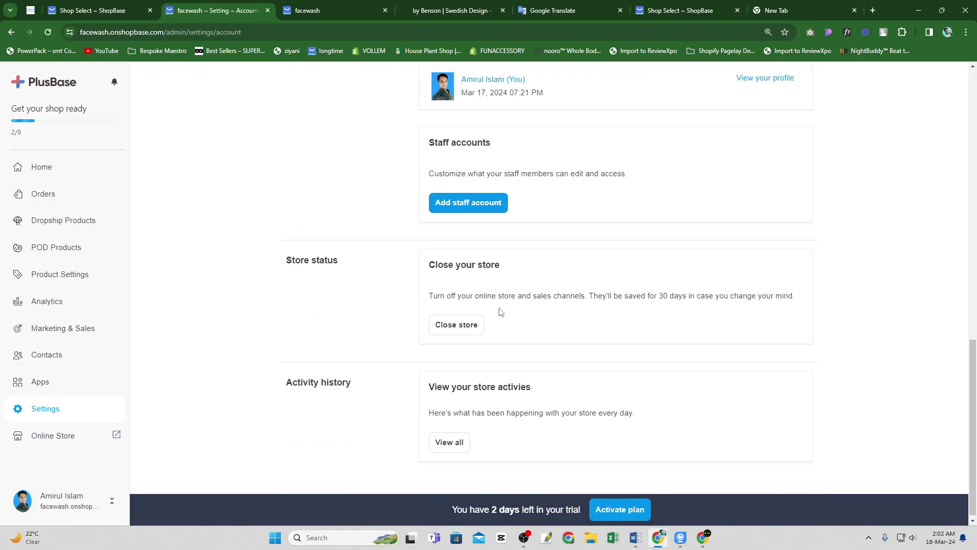
{"action": "left_click", "coordinate": [479, 203]}
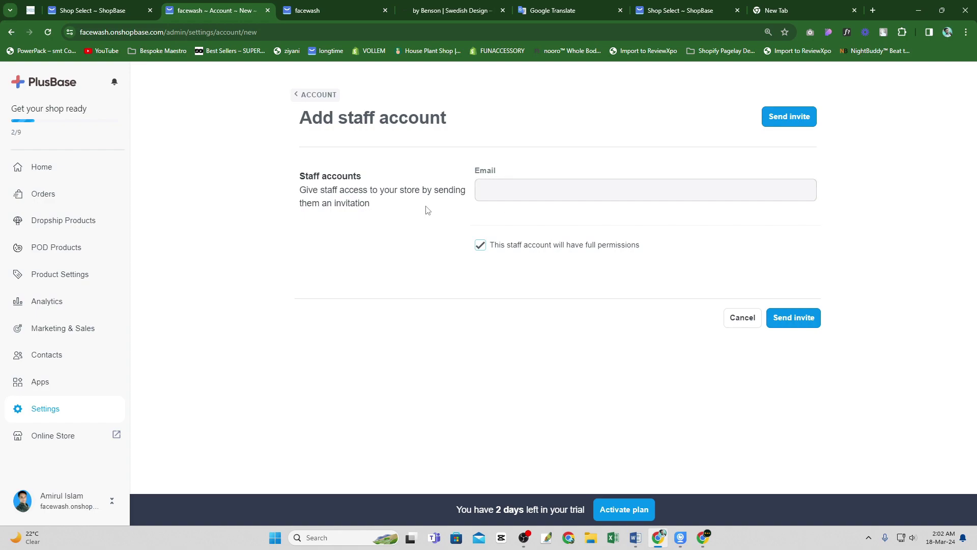
{"action": "left_click", "coordinate": [530, 192]}
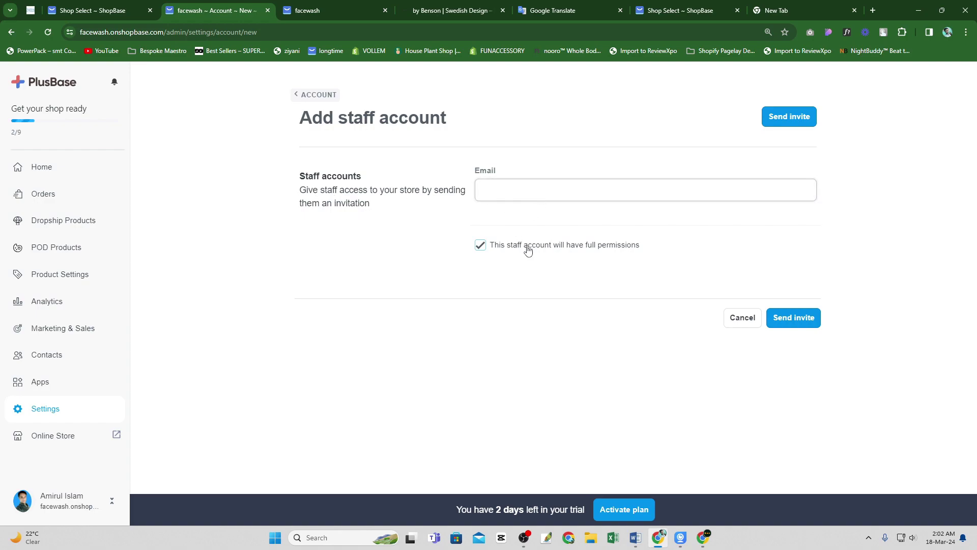
{"action": "left_click", "coordinate": [480, 246]}
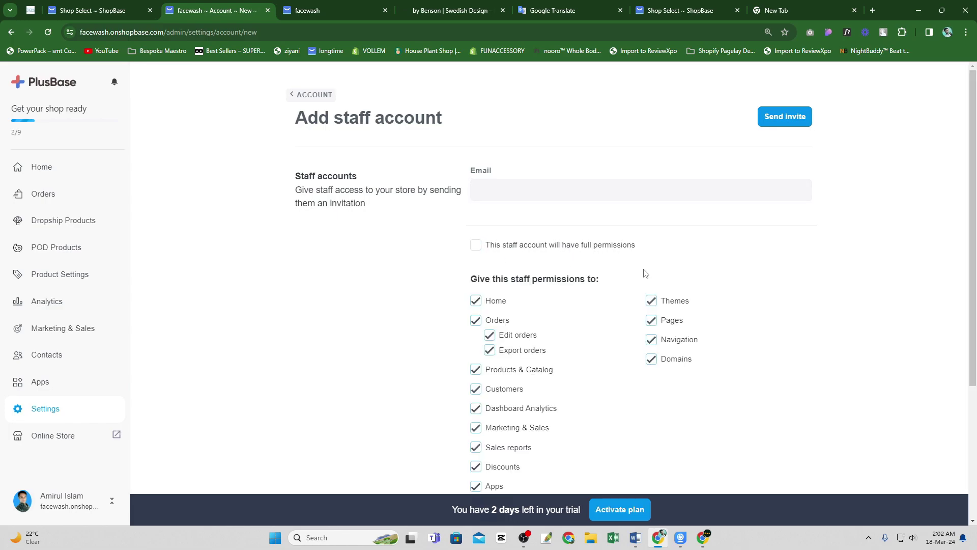
{"action": "left_click", "coordinate": [479, 248]}
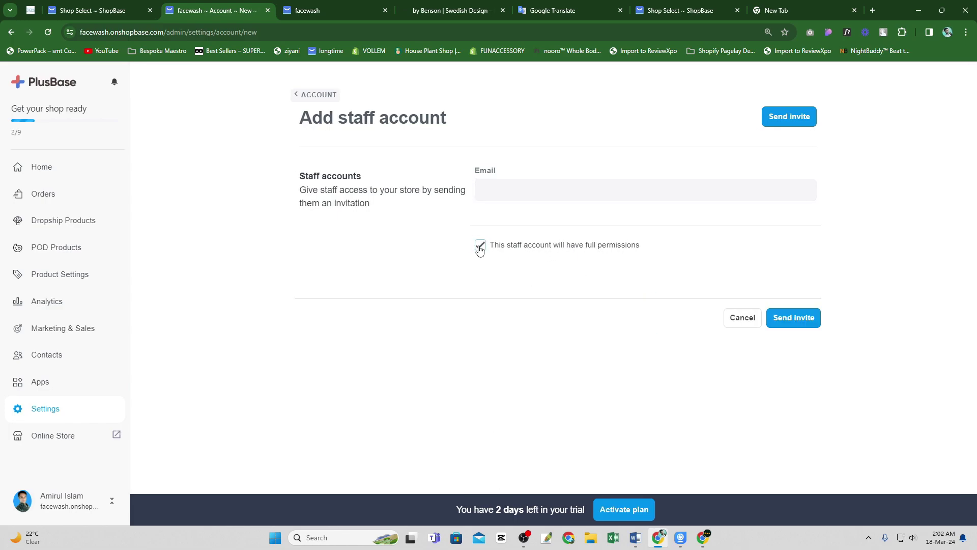
Step: Turn off full permissions for the new staff account and examine the individual permissions list
{"action": "left_click", "coordinate": [479, 248]}
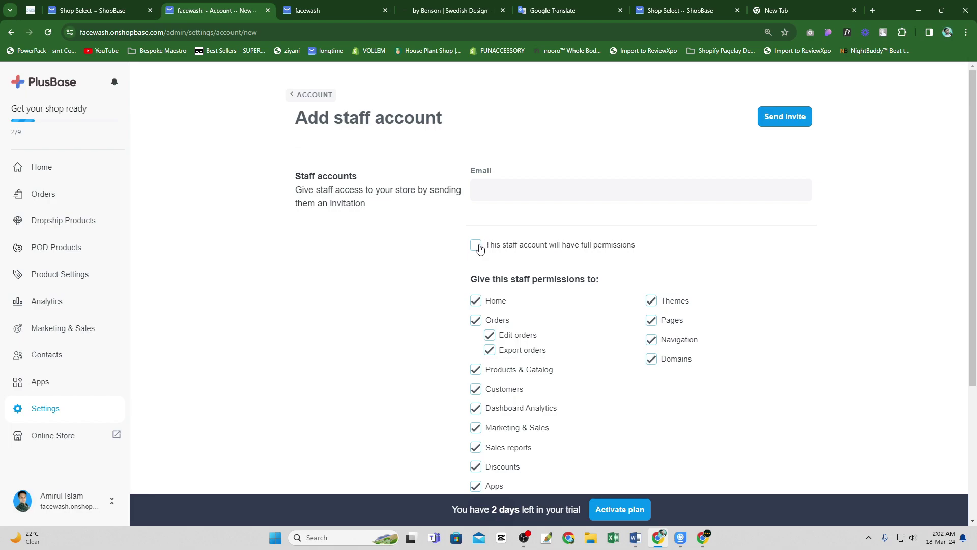
{"action": "scroll", "coordinate": [483, 247], "scroll_direction": "down", "scroll_amount": 2}
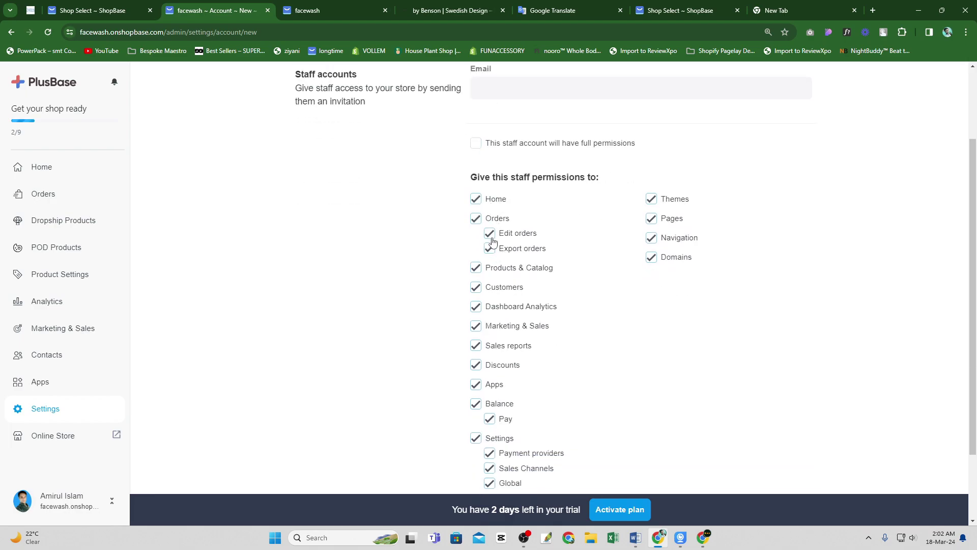
{"action": "scroll", "coordinate": [491, 282], "scroll_direction": "down", "scroll_amount": 2}
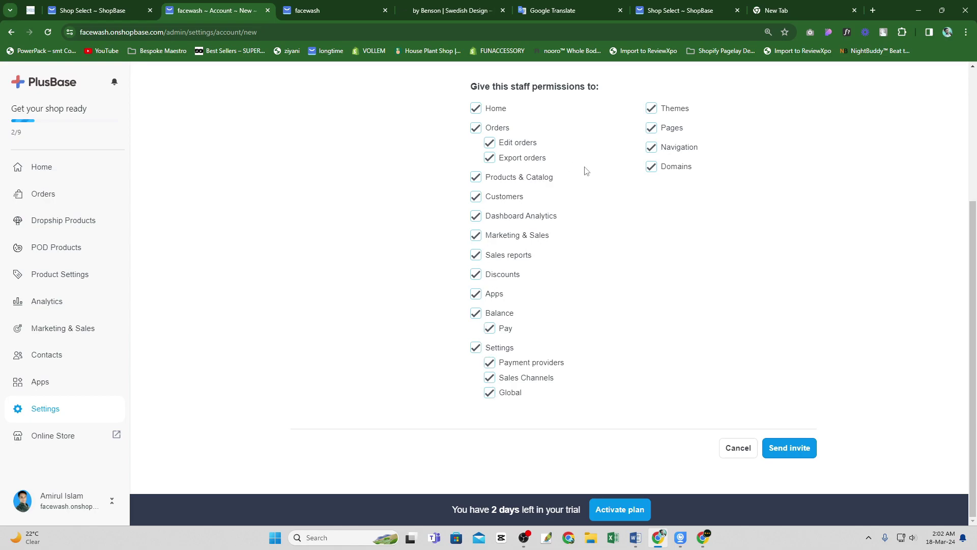
{"action": "scroll", "coordinate": [640, 199], "scroll_direction": "up", "scroll_amount": 2}
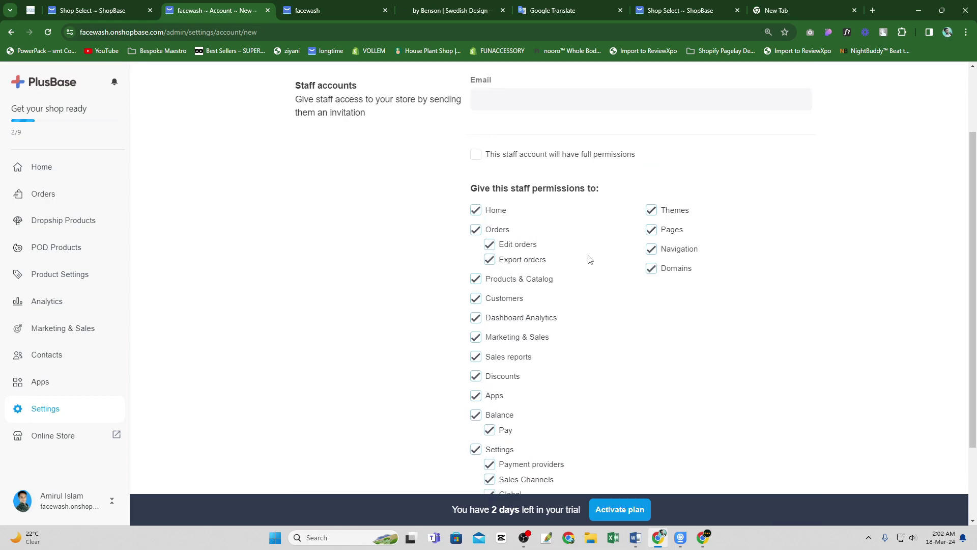
Step: Try the Pages and Navigation permission options and the email field, and leave the staff account form without sending an invite
{"action": "left_click", "coordinate": [652, 233]}
{"action": "left_click", "coordinate": [651, 231]}
{"action": "left_click", "coordinate": [651, 250]}
{"action": "scroll", "coordinate": [651, 251], "scroll_direction": "up", "scroll_amount": 2}
{"action": "left_click", "coordinate": [530, 181]}
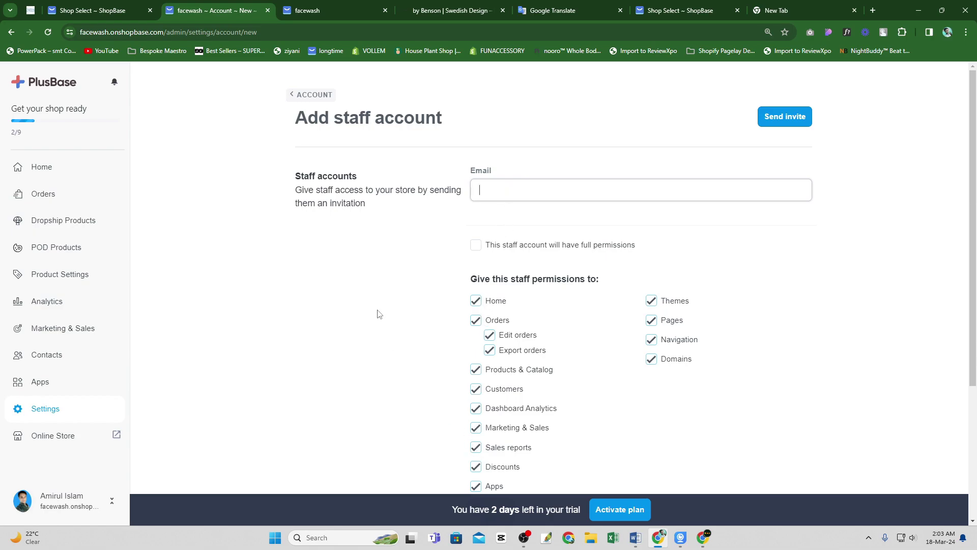
{"action": "left_click", "coordinate": [292, 98]}
Step: Switch to the Word document and append "Pay" to the end of question 4
{"action": "key", "text": "alt+Tab"}
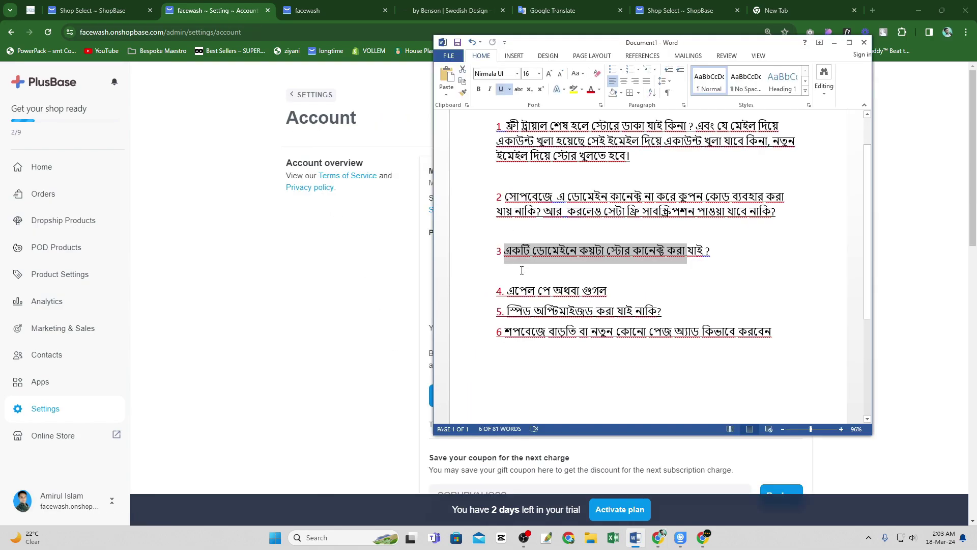
{"action": "left_click", "coordinate": [522, 270]}
{"action": "left_click", "coordinate": [688, 251]}
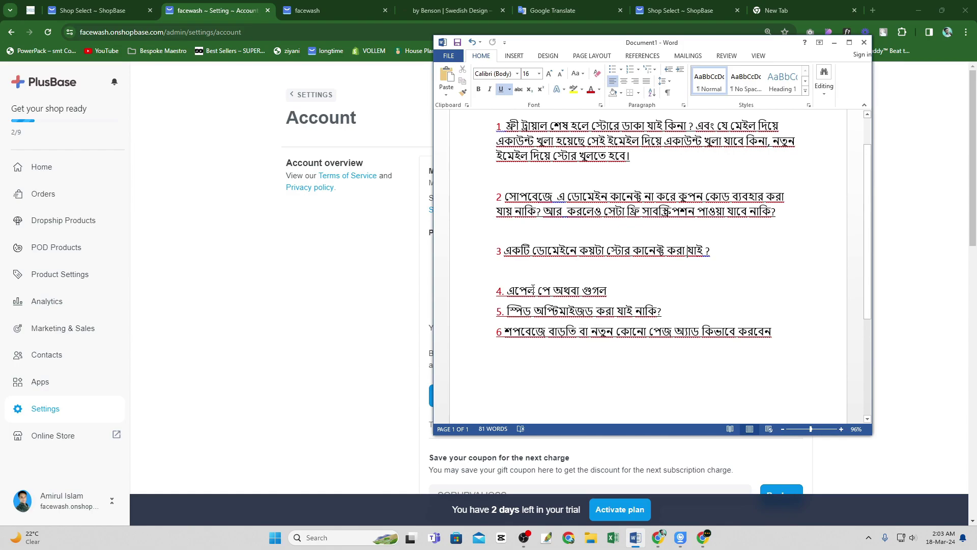
{"action": "left_click_drag", "start_coordinate": [508, 291], "coordinate": [610, 291]}
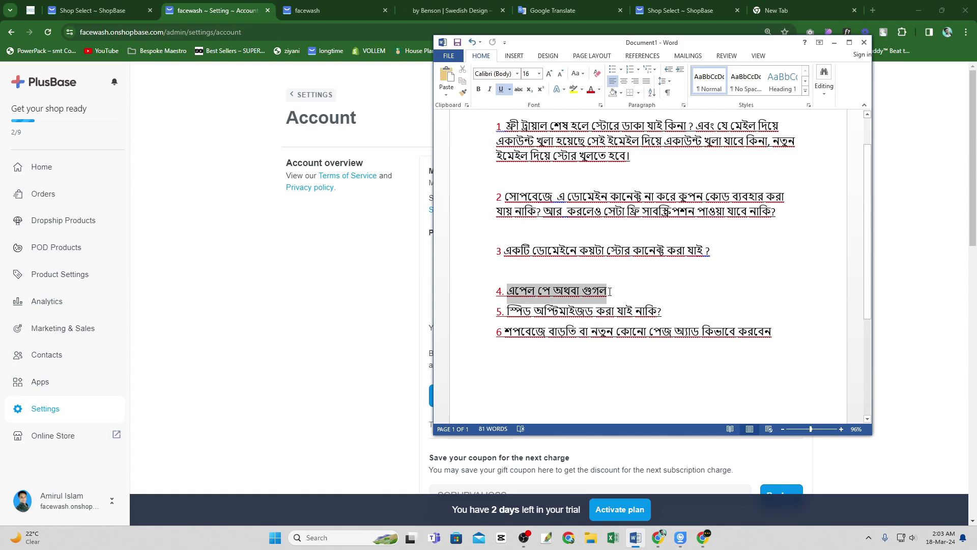
{"action": "left_click", "coordinate": [612, 292]}
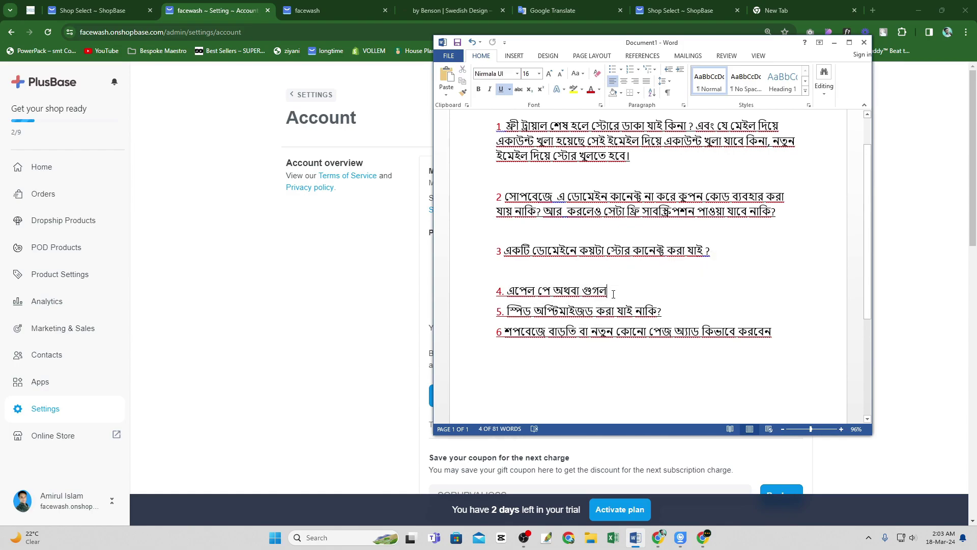
{"action": "type", "text": "Pay"}
Step: Highlight and read through question 4 about Apple Pay or Google Pay
{"action": "left_click", "coordinate": [469, 292]}
{"action": "left_click", "coordinate": [493, 299]}
{"action": "left_click_drag", "start_coordinate": [508, 292], "coordinate": [663, 299]}
{"action": "left_click", "coordinate": [635, 297]}
{"action": "mouse_move", "coordinate": [585, 291]}
{"action": "left_mouse_down"}
{"action": "mouse_move", "coordinate": [611, 291]}
{"action": "mouse_move", "coordinate": [594, 289]}
{"action": "left_mouse_up"}
{"action": "left_click", "coordinate": [626, 291]}
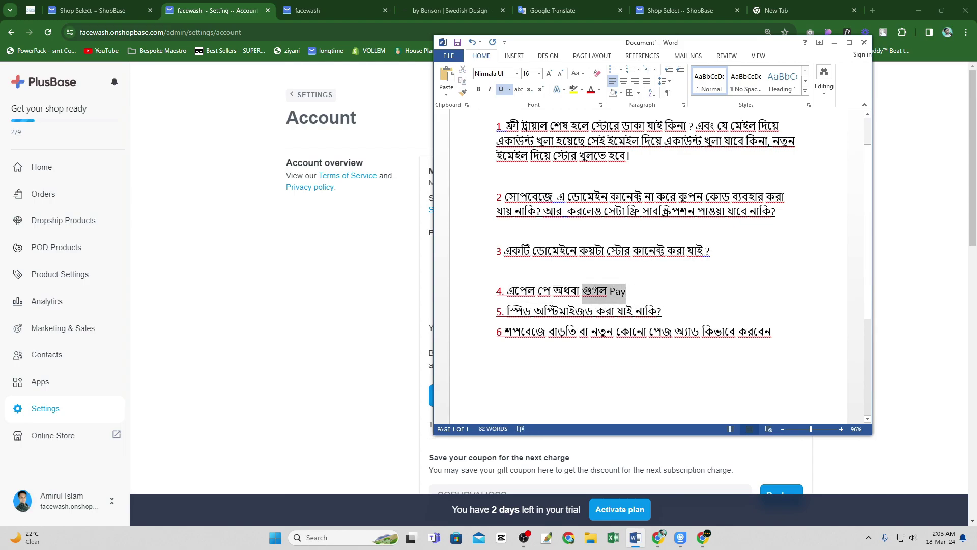
{"action": "left_click", "coordinate": [593, 290]}
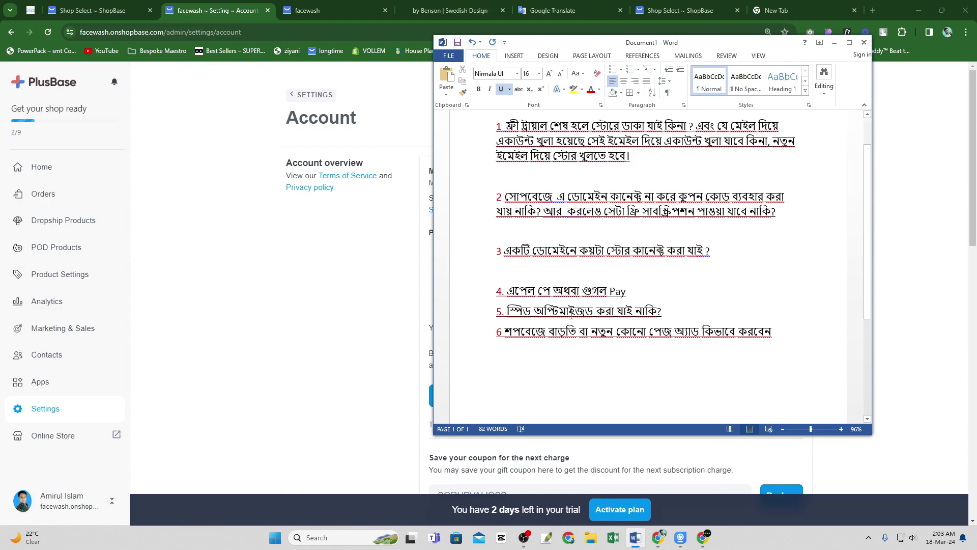
{"action": "left_click_drag", "start_coordinate": [508, 291], "coordinate": [629, 291]}
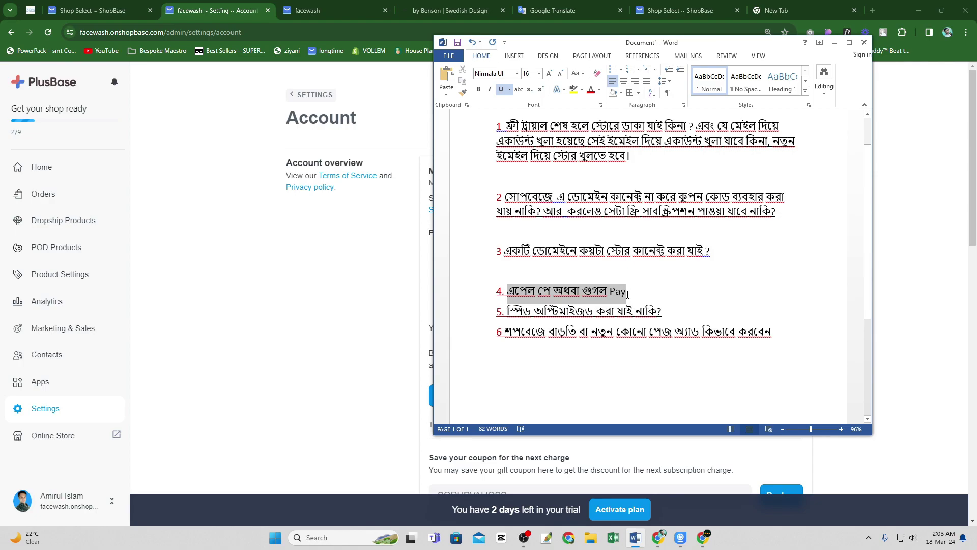
{"action": "left_click", "coordinate": [565, 297]}
{"action": "left_click_drag", "start_coordinate": [508, 291], "coordinate": [626, 292]}
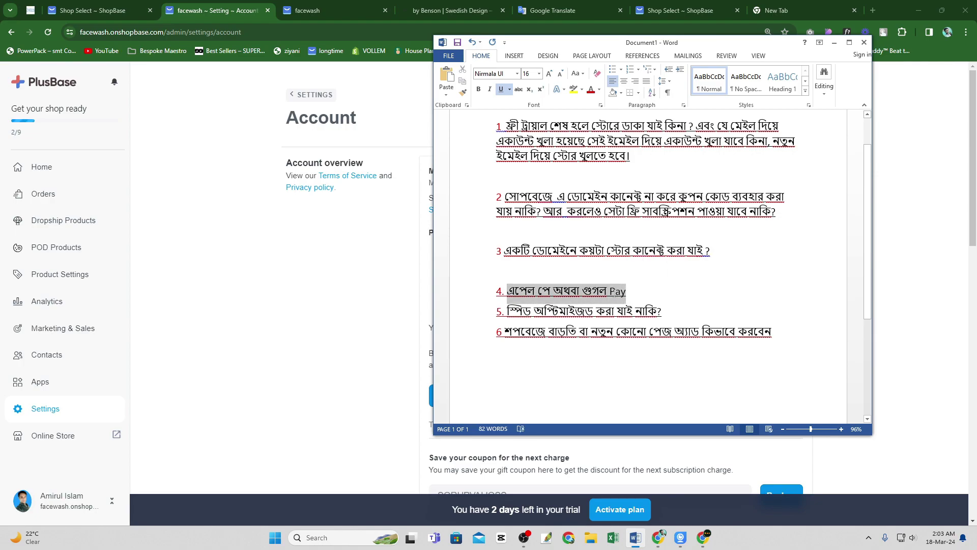
{"action": "left_click", "coordinate": [627, 293]}
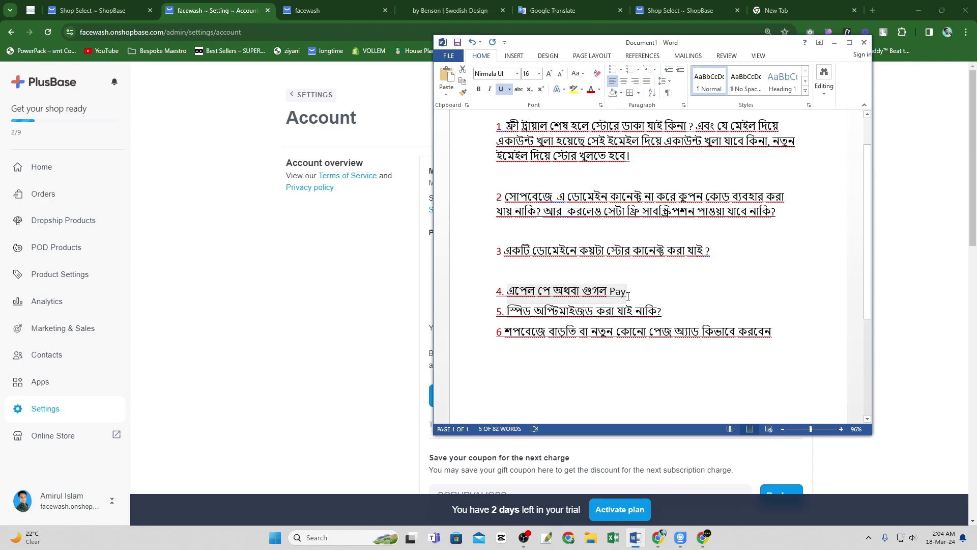
{"action": "scroll", "coordinate": [511, 244], "scroll_direction": "down", "scroll_amount": 1}
{"action": "left_click_drag", "start_coordinate": [511, 244], "coordinate": [629, 250]}
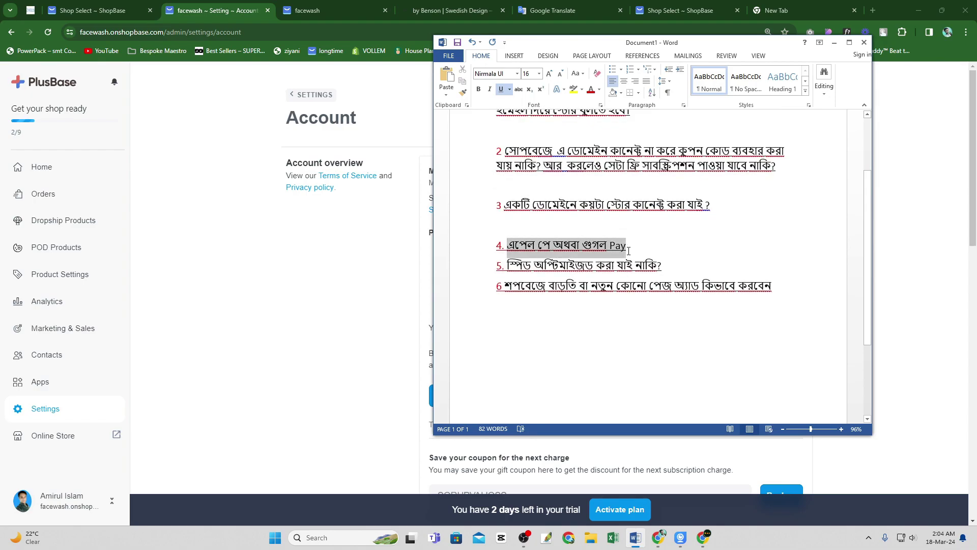
{"action": "left_click", "coordinate": [515, 245]}
{"action": "left_click", "coordinate": [631, 246]}
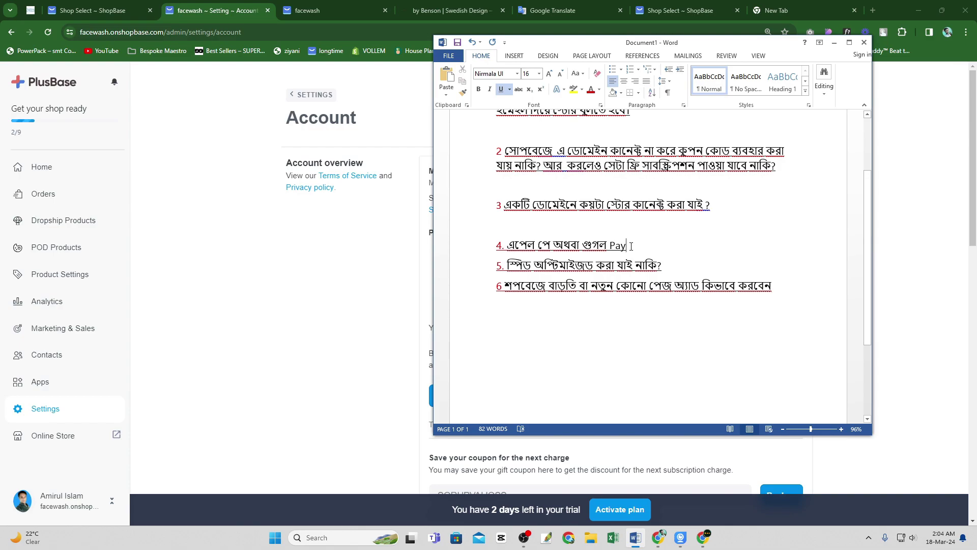
Step: Highlight question 5 about speed optimization in the Word document
{"action": "left_click_drag", "start_coordinate": [508, 263], "coordinate": [654, 268]}
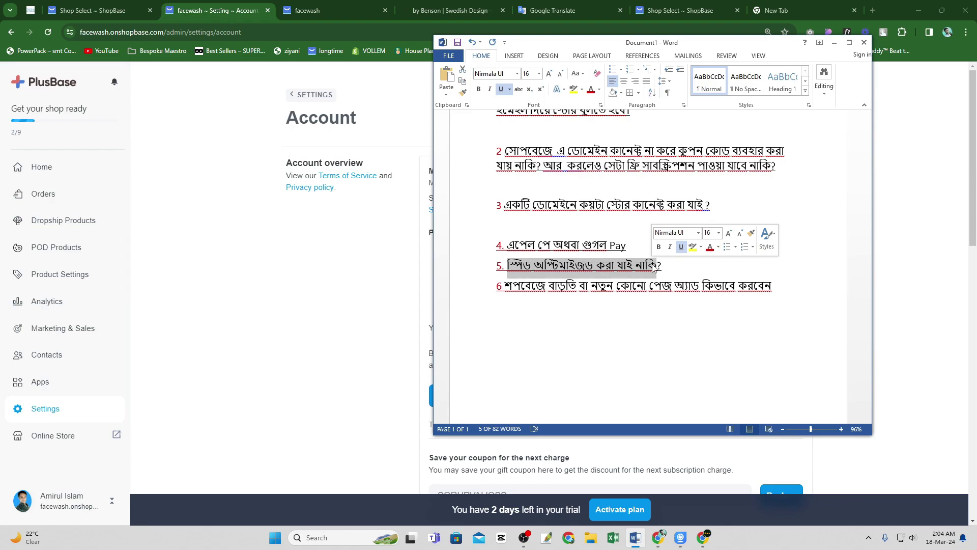
{"action": "left_click", "coordinate": [668, 269]}
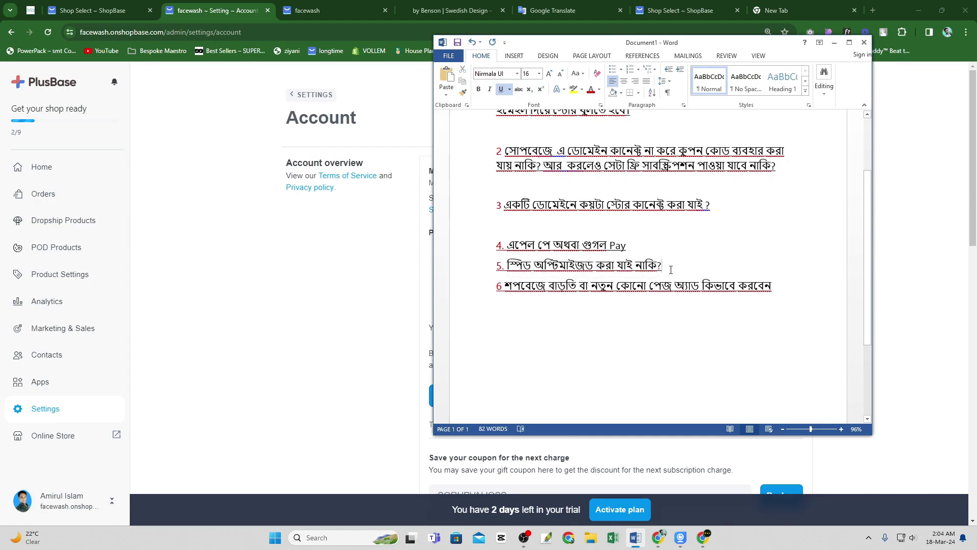
{"action": "left_click_drag", "start_coordinate": [671, 269], "coordinate": [508, 267]}
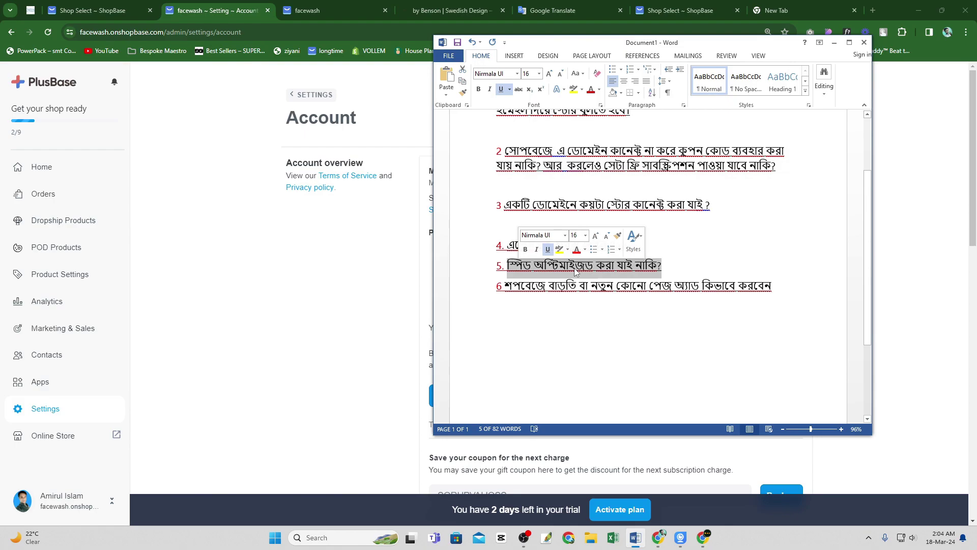
{"action": "left_click", "coordinate": [504, 266]}
Step: Highlight question 6 about adding extra or new pages in ShopBase
{"action": "left_click", "coordinate": [579, 285]}
{"action": "left_click", "coordinate": [501, 285]}
{"action": "left_click", "coordinate": [519, 305]}
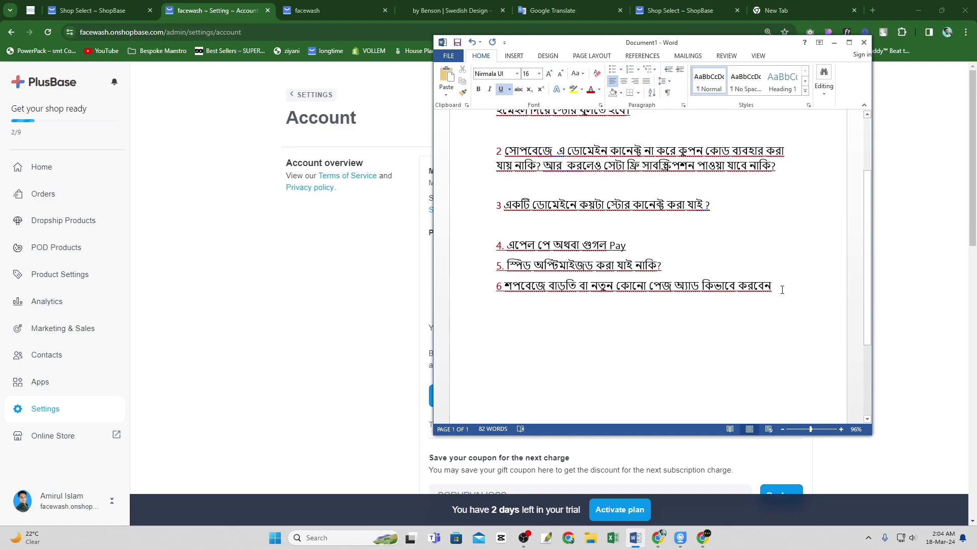
{"action": "left_click_drag", "start_coordinate": [797, 286], "coordinate": [507, 288]}
Step: Switch back to Chrome, look through the account settings and open the Online Store design page
{"action": "left_click", "coordinate": [153, 219]}
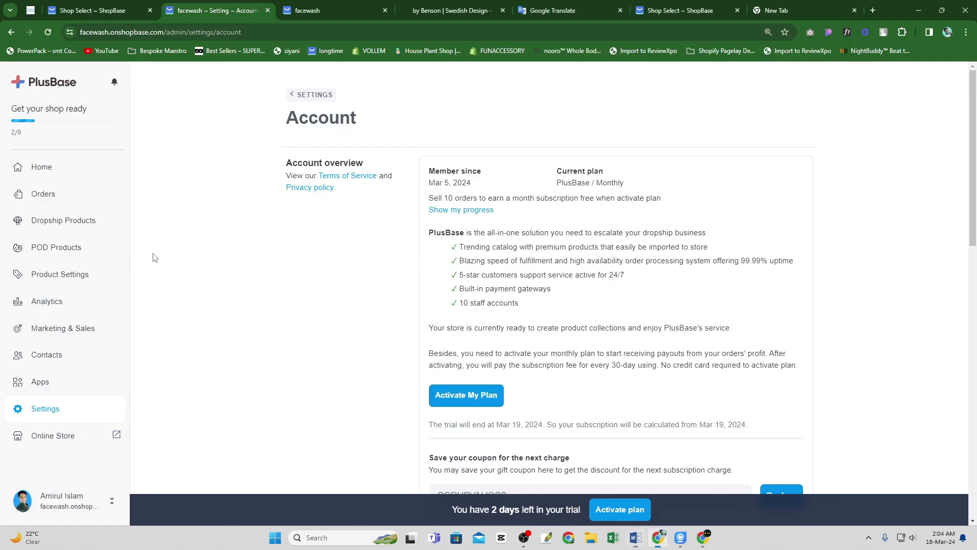
{"action": "scroll", "coordinate": [561, 299], "scroll_direction": "down", "scroll_amount": 15}
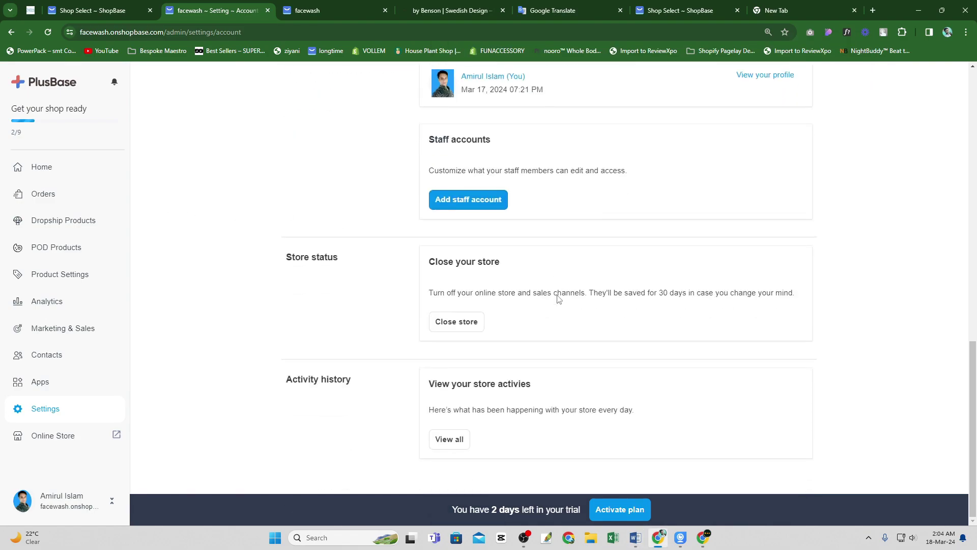
{"action": "scroll", "coordinate": [558, 296], "scroll_direction": "up", "scroll_amount": 4}
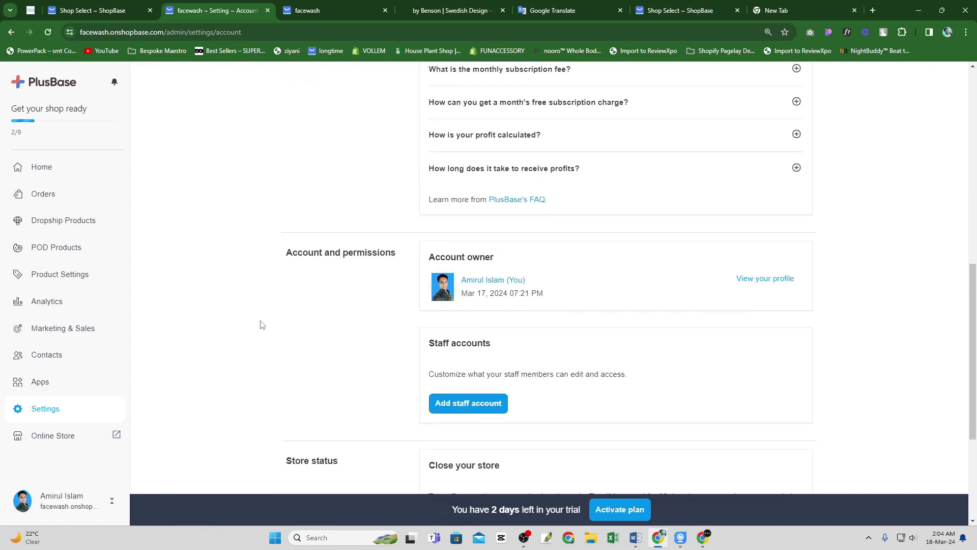
{"action": "scroll", "coordinate": [264, 325], "scroll_direction": "down", "scroll_amount": 2}
{"action": "scroll", "coordinate": [265, 325], "scroll_direction": "down", "scroll_amount": 2}
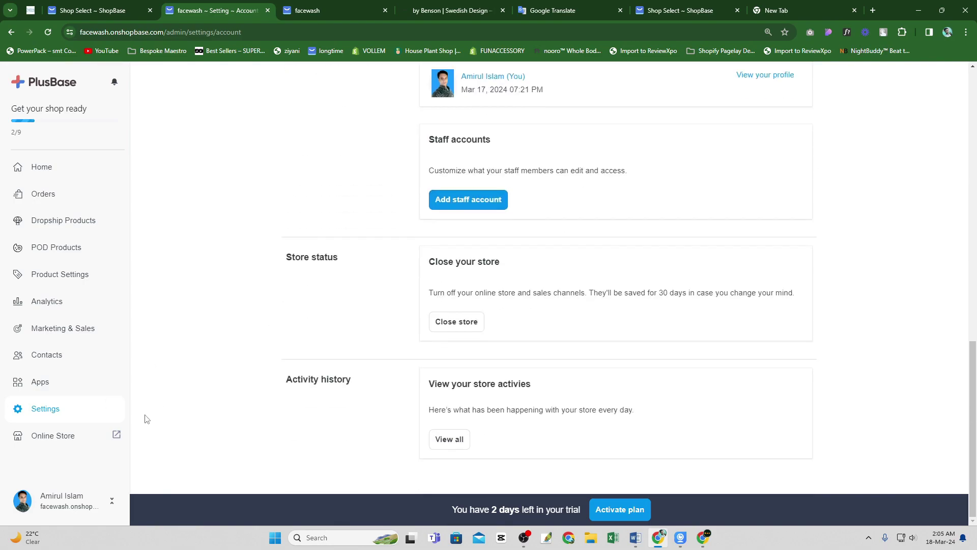
{"action": "left_click", "coordinate": [51, 440]}
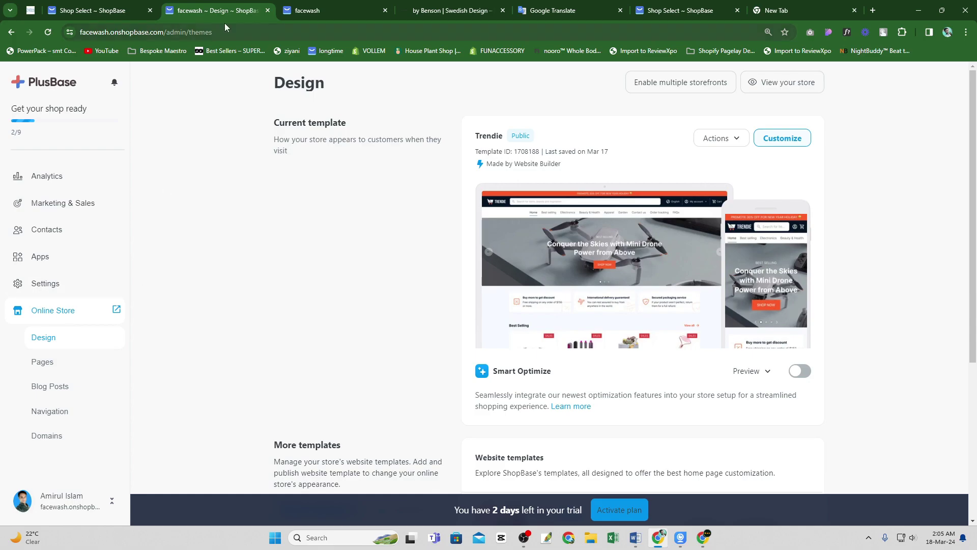
Step: Open the facewash storefront preview and examine its homepage sections
{"action": "left_click", "coordinate": [330, 9]}
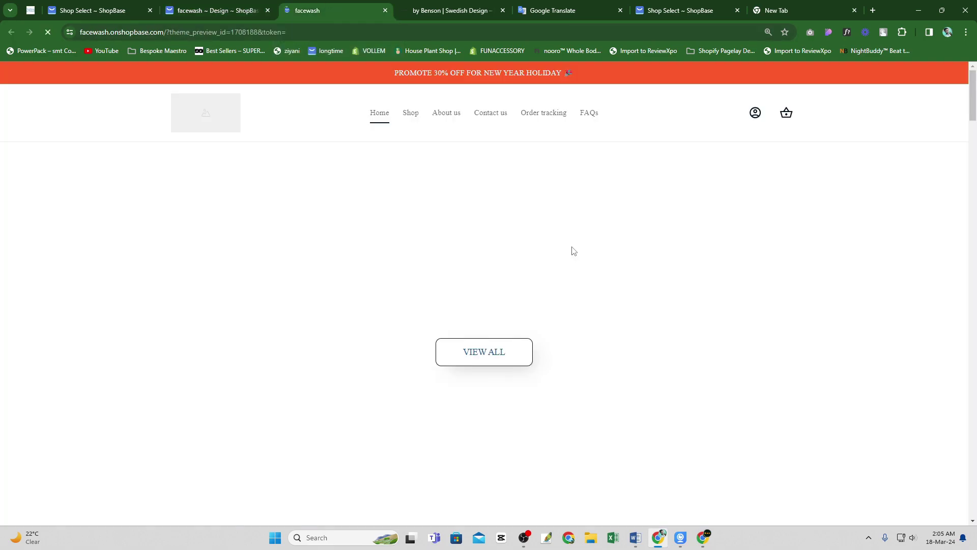
{"action": "scroll", "coordinate": [573, 249], "scroll_direction": "down", "scroll_amount": 5}
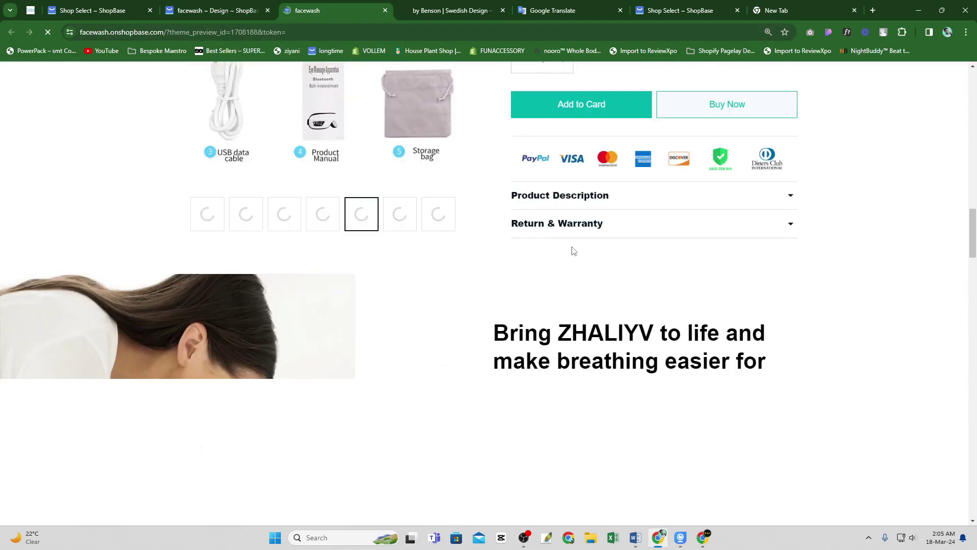
{"action": "scroll", "coordinate": [573, 251], "scroll_direction": "down", "scroll_amount": 10}
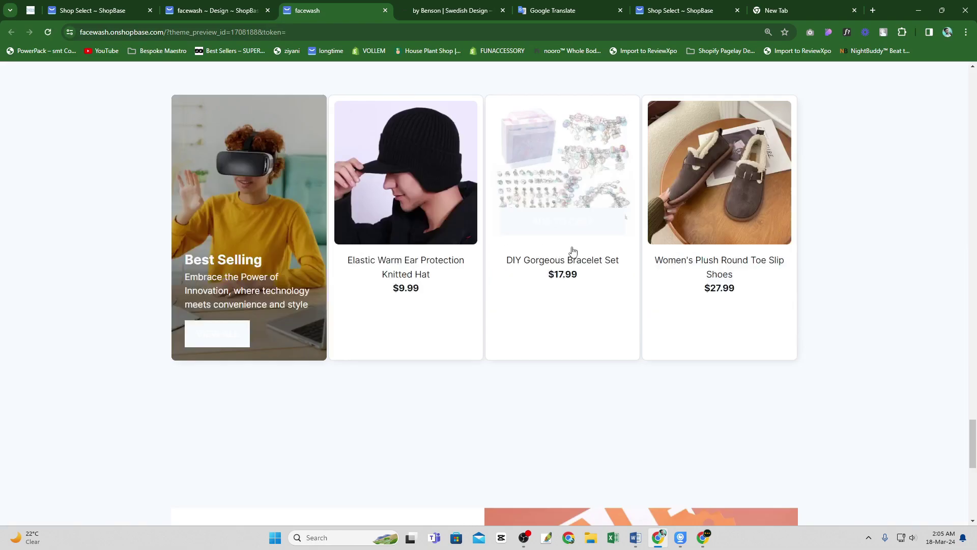
{"action": "scroll", "coordinate": [573, 250], "scroll_direction": "up", "scroll_amount": 5}
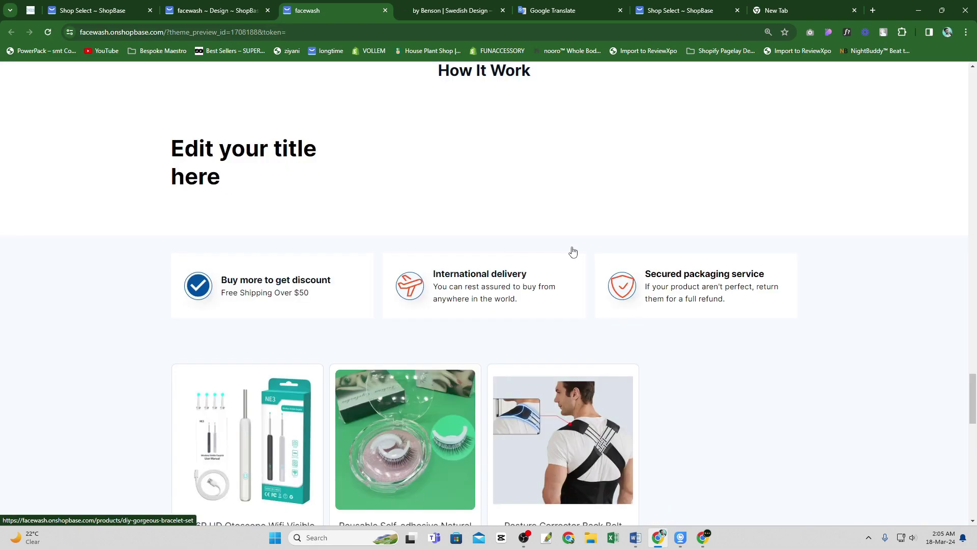
{"action": "scroll", "coordinate": [572, 249], "scroll_direction": "up", "scroll_amount": 5}
Step: Open the ZHELIYV store site, return to the facewash preview and close its 15% discount popup
{"action": "left_click", "coordinate": [547, 246]}
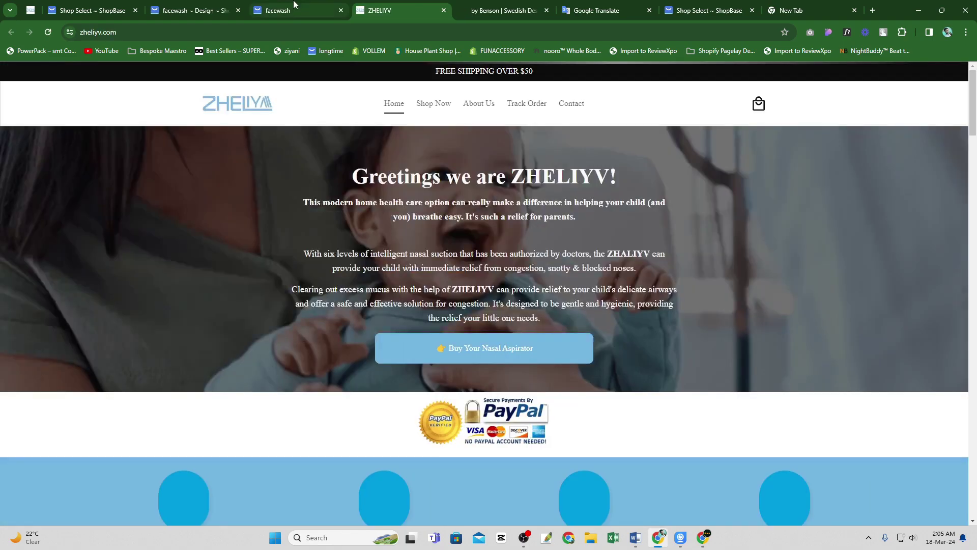
{"action": "left_click", "coordinate": [294, 7]}
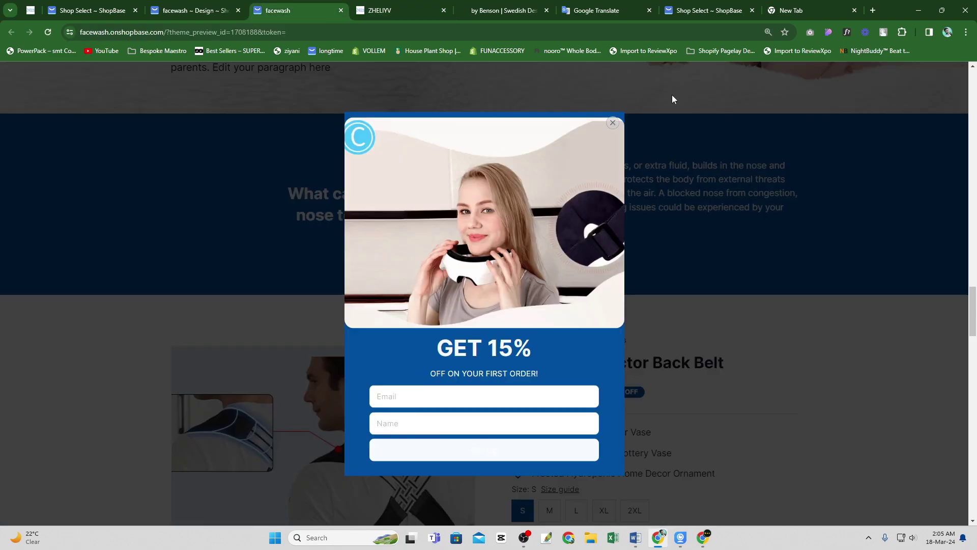
{"action": "left_click", "coordinate": [613, 125]}
Step: Return to the store admin, open the Online Store's Pages section and review the list of web pages
{"action": "left_click", "coordinate": [196, 10]}
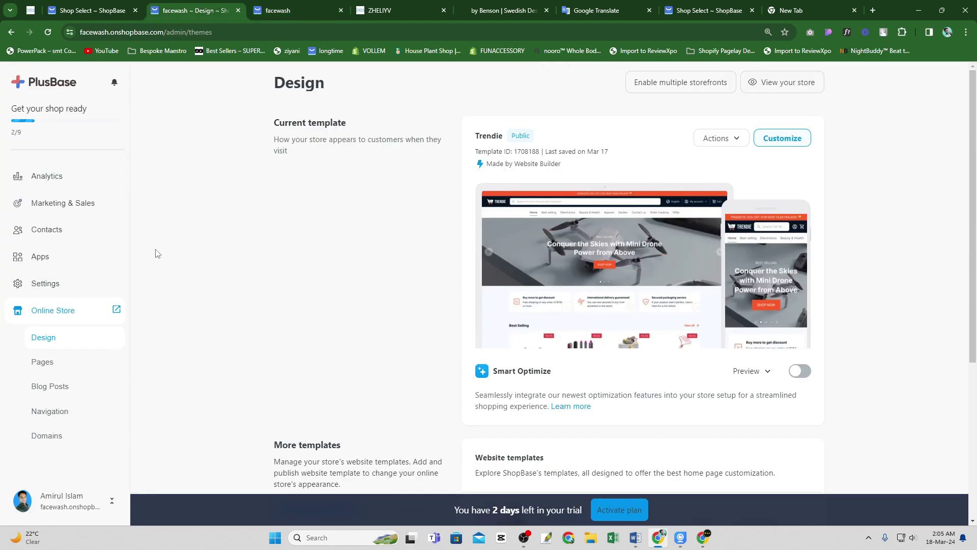
{"action": "scroll", "coordinate": [156, 252], "scroll_direction": "down", "scroll_amount": 2}
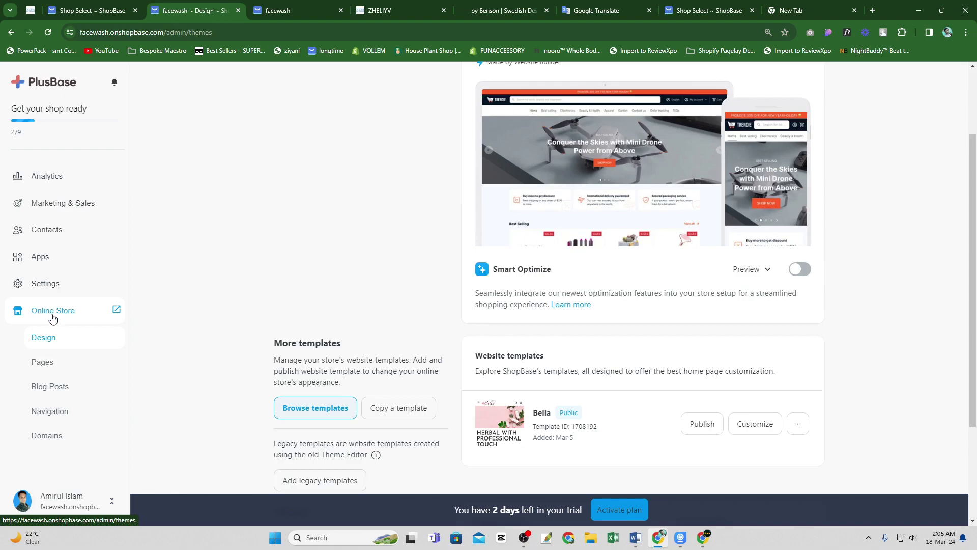
{"action": "left_click", "coordinate": [45, 367]}
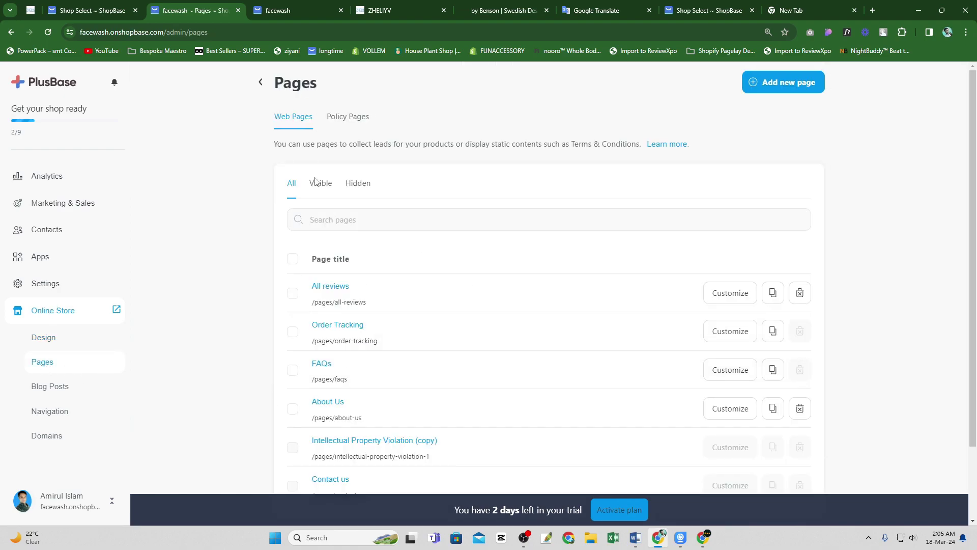
{"action": "scroll", "coordinate": [446, 246], "scroll_direction": "down", "scroll_amount": 2}
{"action": "scroll", "coordinate": [427, 407], "scroll_direction": "up", "scroll_amount": 2}
{"action": "scroll", "coordinate": [425, 438], "scroll_direction": "down", "scroll_amount": 1}
{"action": "scroll", "coordinate": [423, 438], "scroll_direction": "down", "scroll_amount": 1}
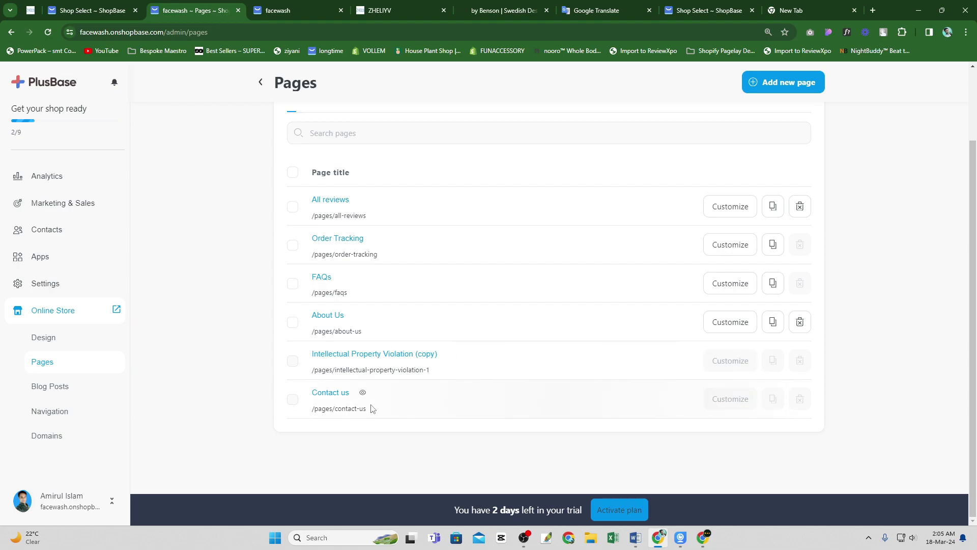
Step: Return to the shop selection page and open the ZHELIYV shop's admin in a new tab
{"action": "scroll", "coordinate": [690, 356], "scroll_direction": "up", "scroll_amount": 2}
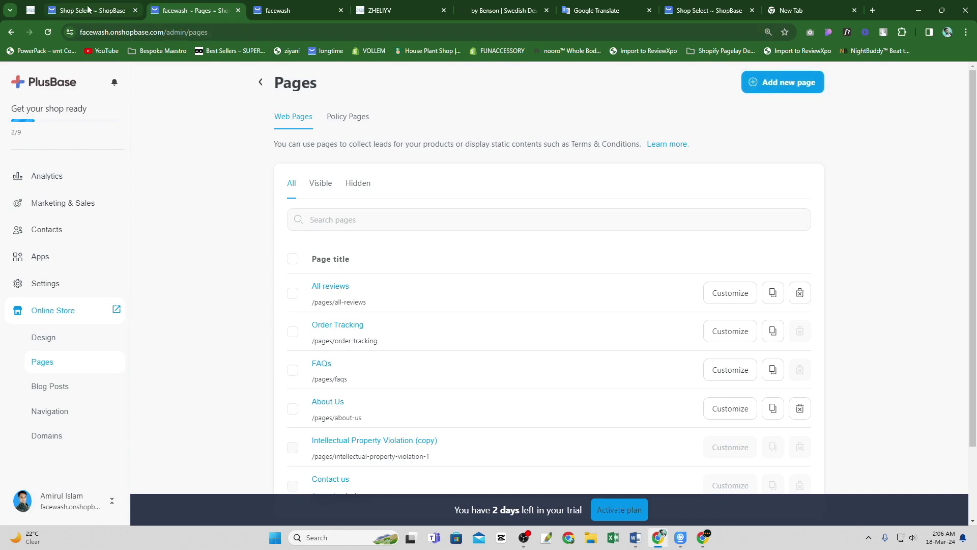
{"action": "left_click", "coordinate": [65, 8]}
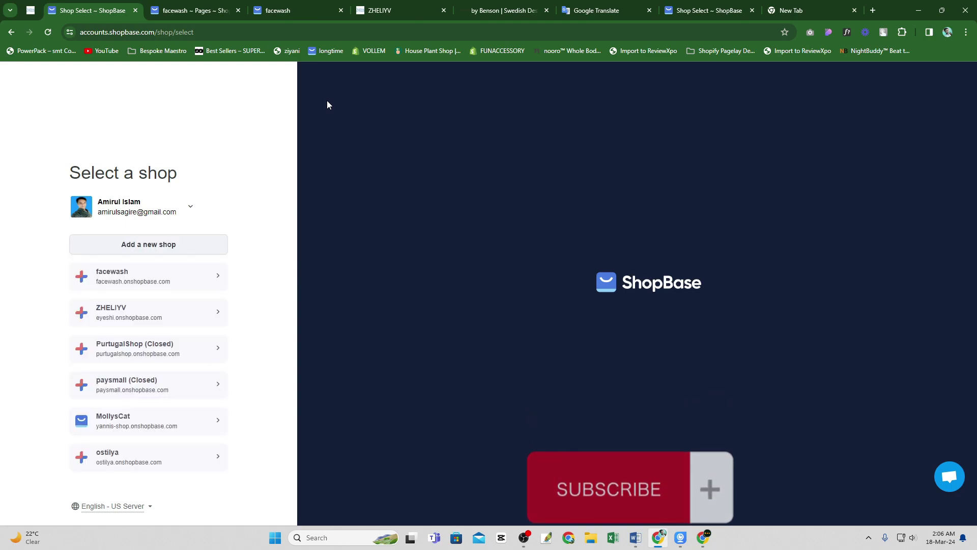
{"action": "right_click", "coordinate": [144, 322]}
{"action": "left_click", "coordinate": [163, 334]}
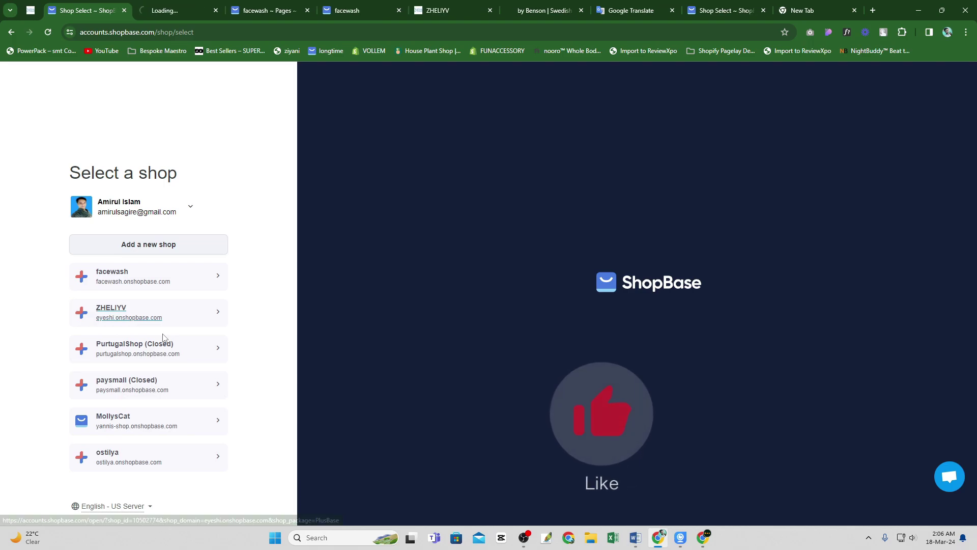
{"action": "left_click", "coordinate": [163, 5]}
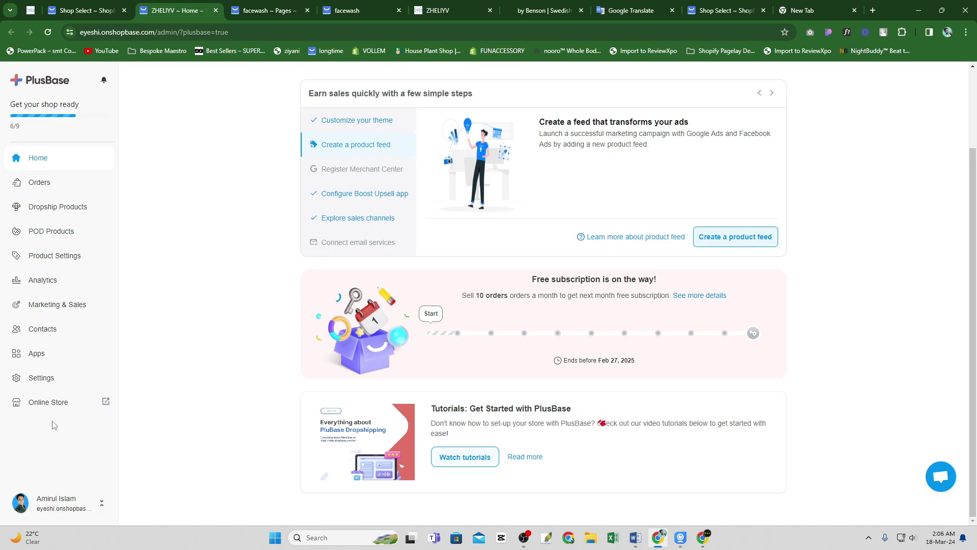
Step: Open the ZHELIYV Online Store's Pages section, preview the "Why Use Our Nasel" page and examine its content
{"action": "left_click", "coordinate": [45, 410]}
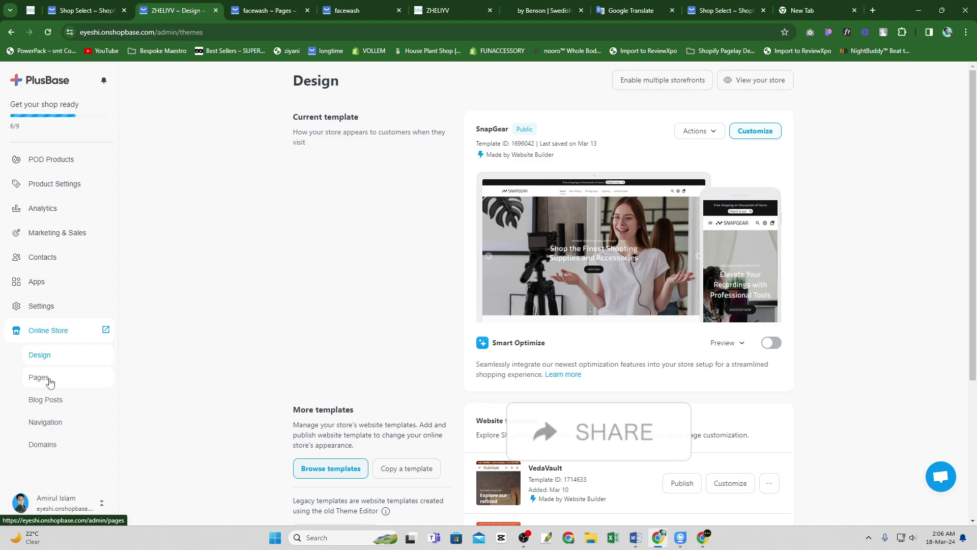
{"action": "left_click", "coordinate": [49, 382]}
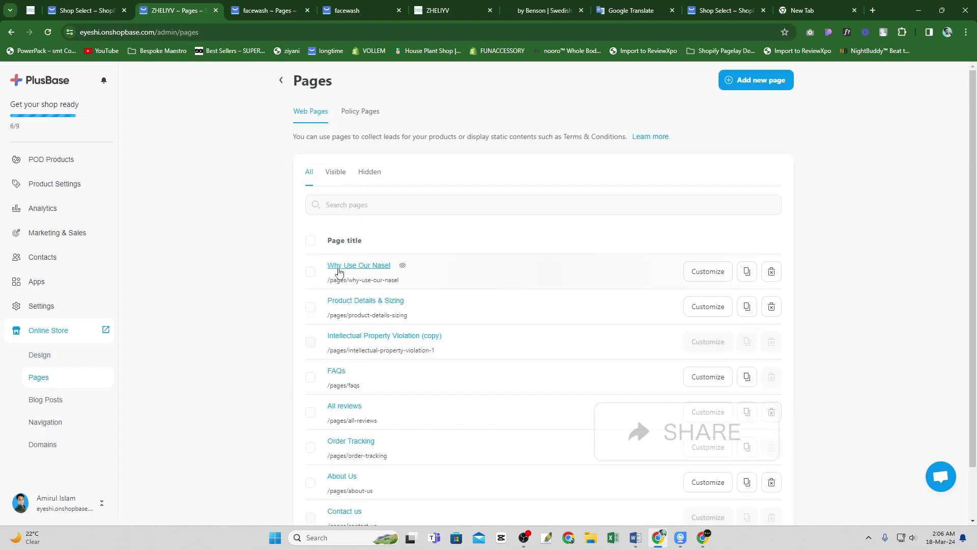
{"action": "left_click", "coordinate": [402, 268]}
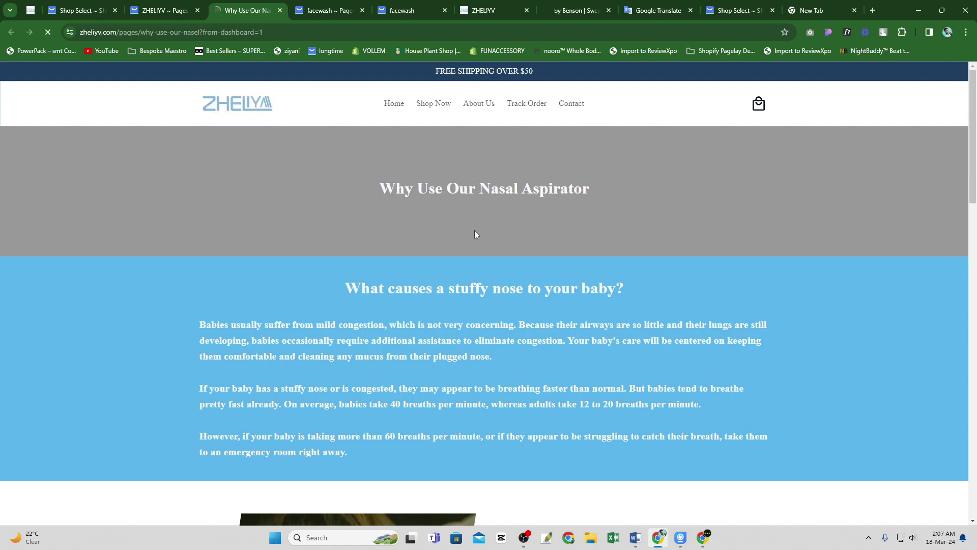
{"action": "scroll", "coordinate": [491, 266], "scroll_direction": "down", "scroll_amount": 10}
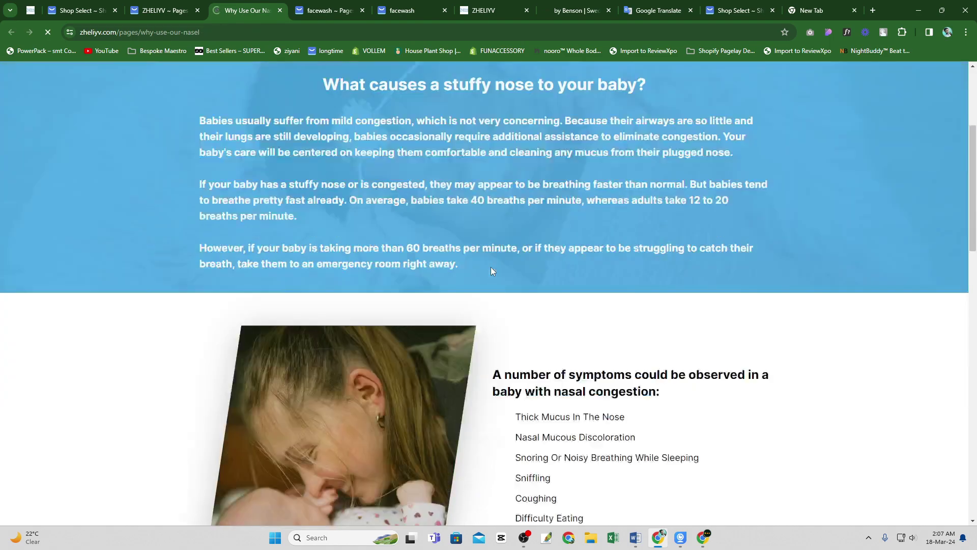